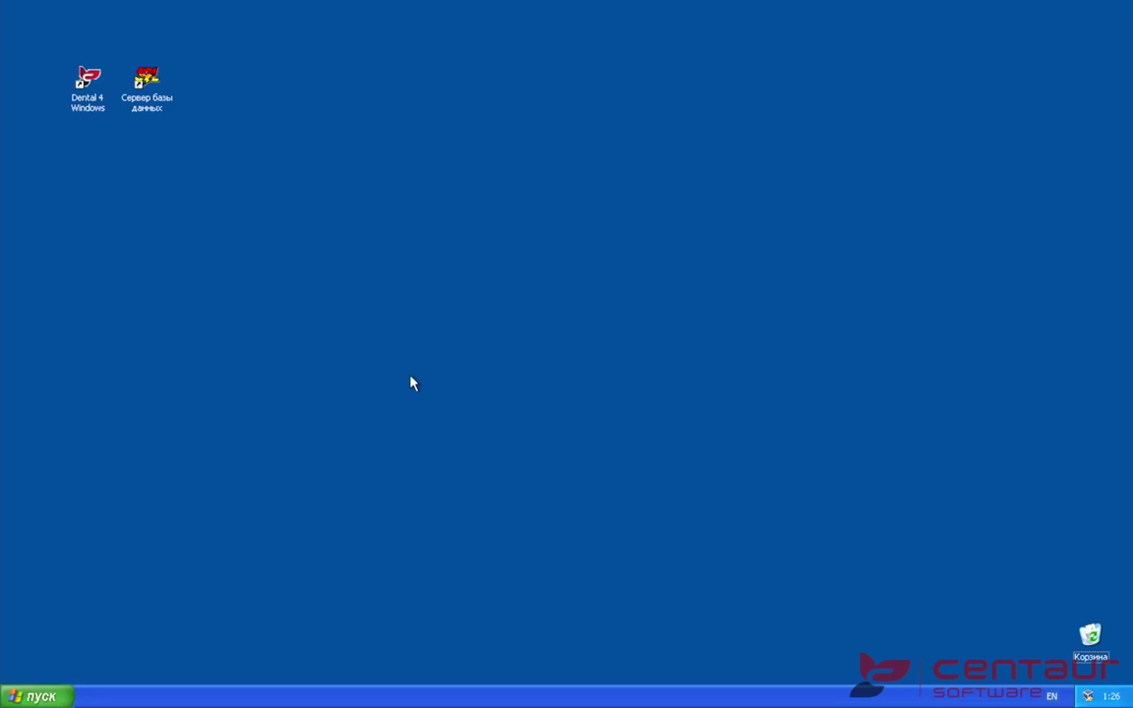
Step: Check the Windows version and computer details in the system properties, closing the Control Panel and the properties dialog
left_click(38, 696)
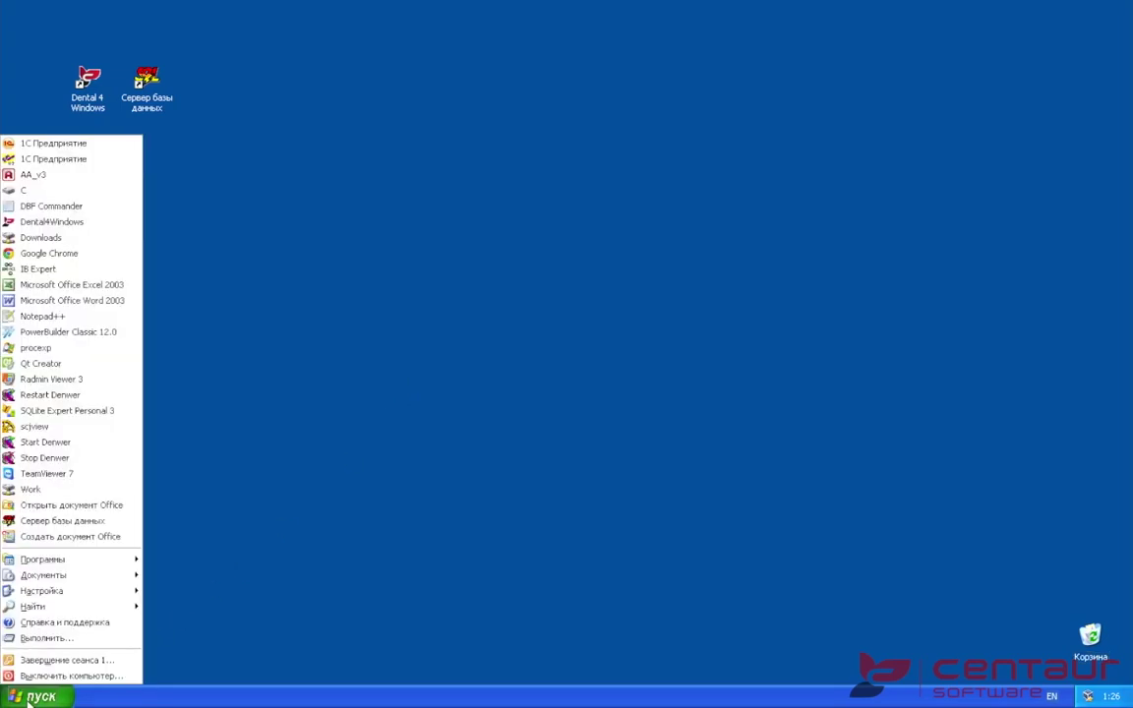
mouse_move(137, 605)
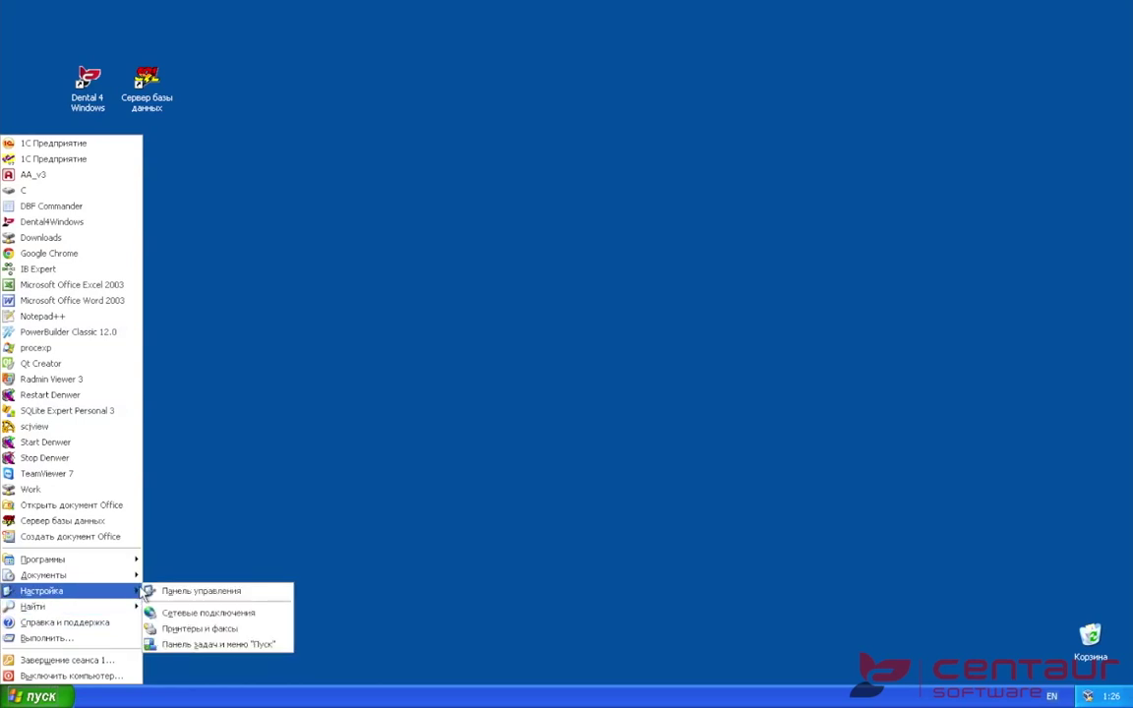
left_click(149, 591)
double_click(714, 303)
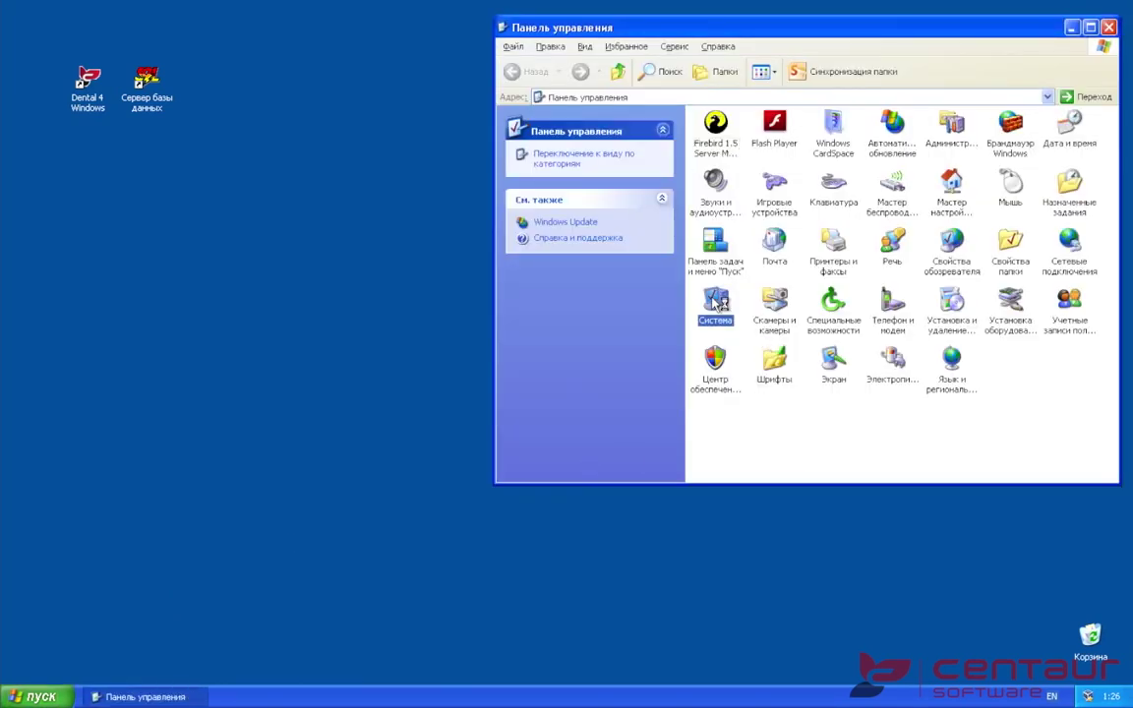
left_click(1108, 28)
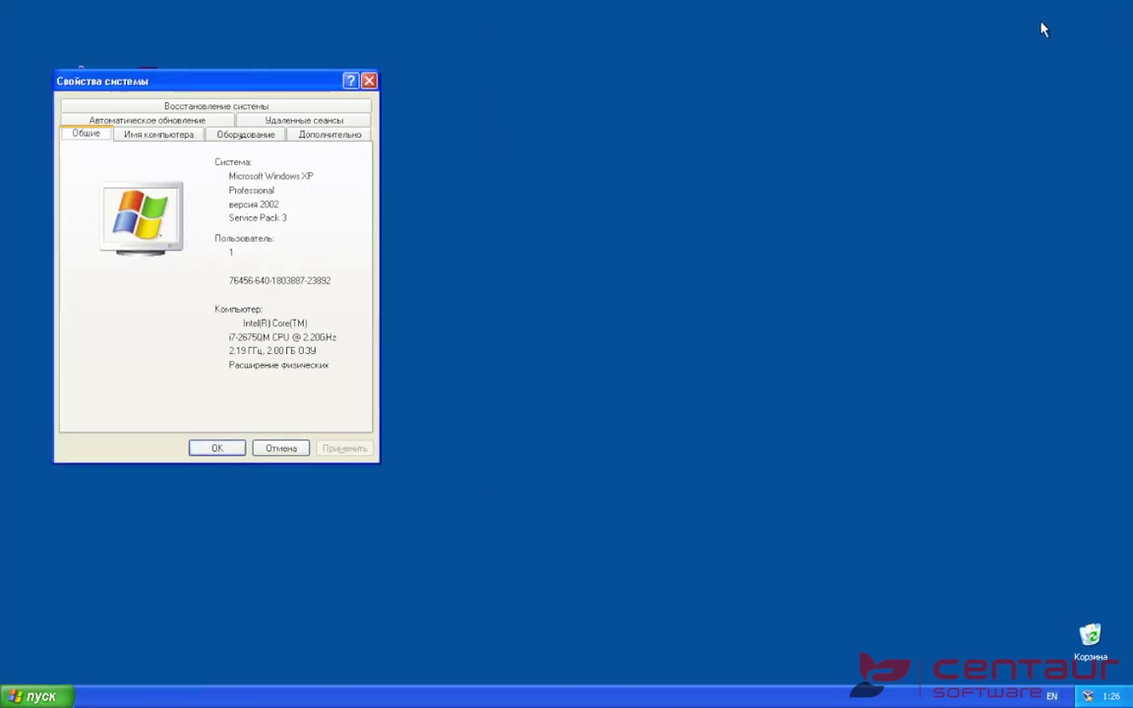
left_click(218, 448)
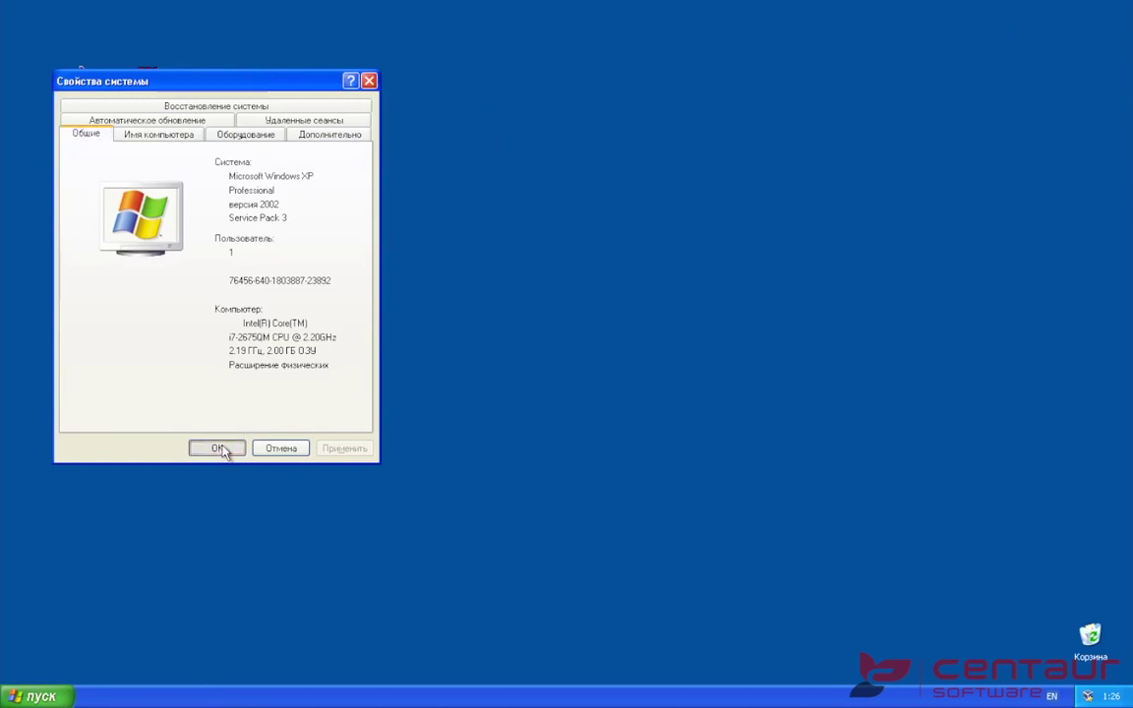
Step: Start the database server on the Windows machine and launch Dental 4 Windows
double_click(145, 110)
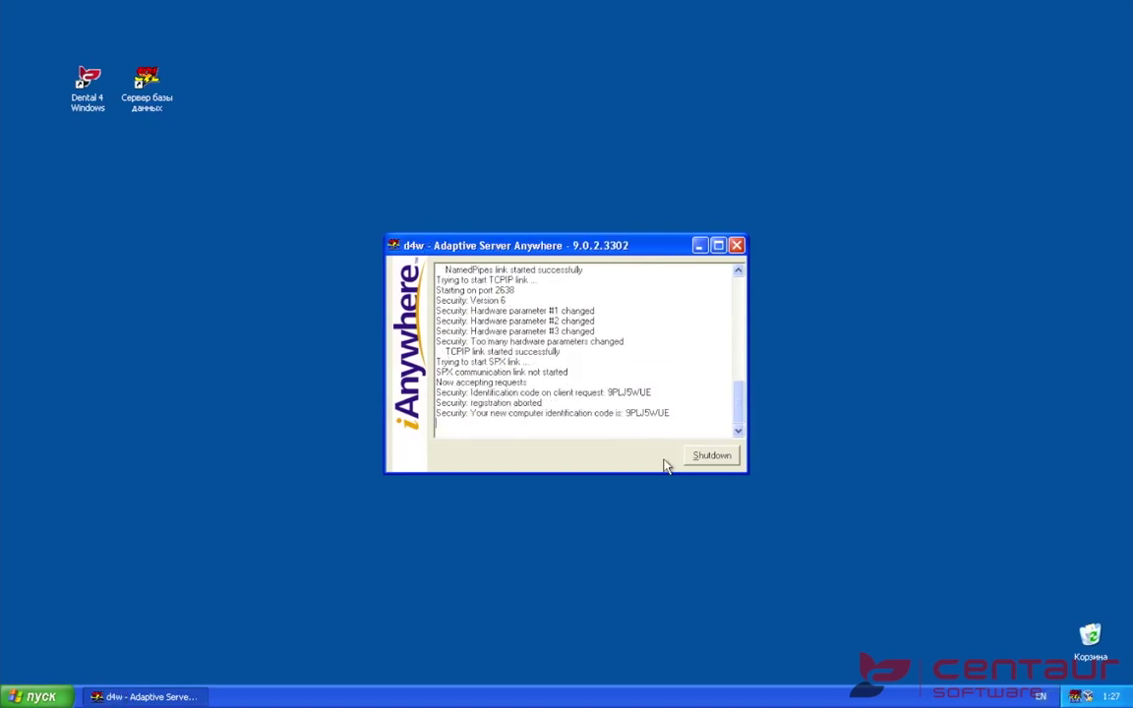
left_click(90, 77)
double_click(89, 77)
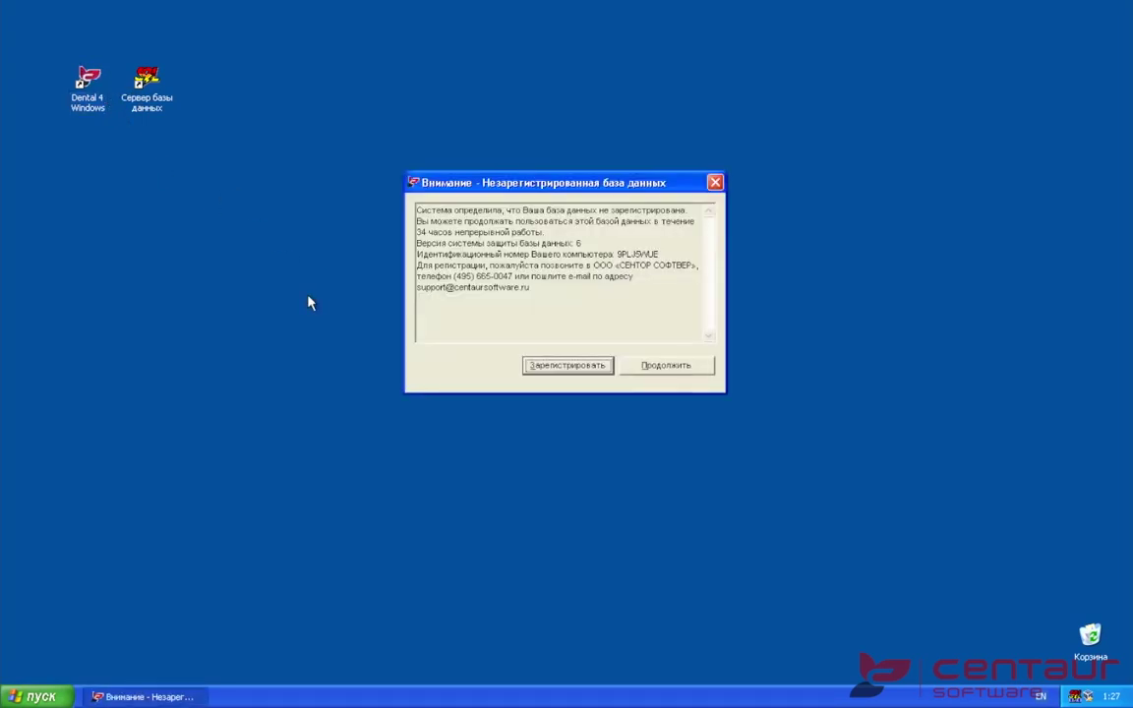
Step: Continue without registering the database and log in to Dental 4 Windows with the user ID and account password
left_click(655, 366)
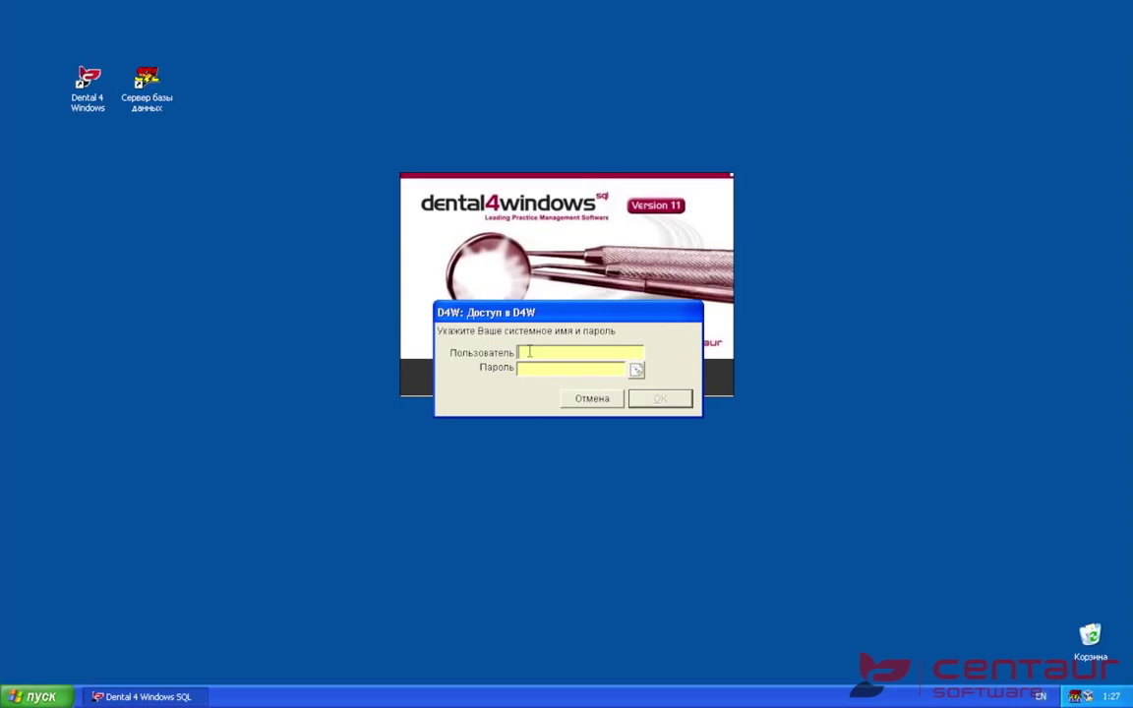
key("Tab")
type("*")
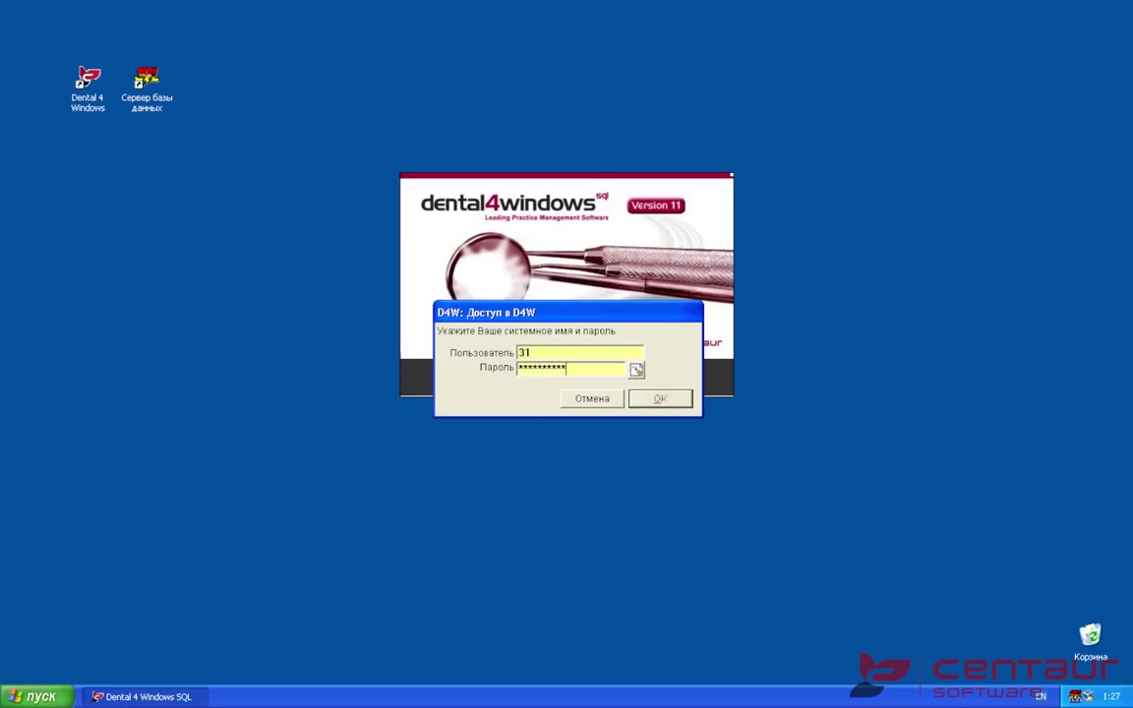
left_click(662, 399)
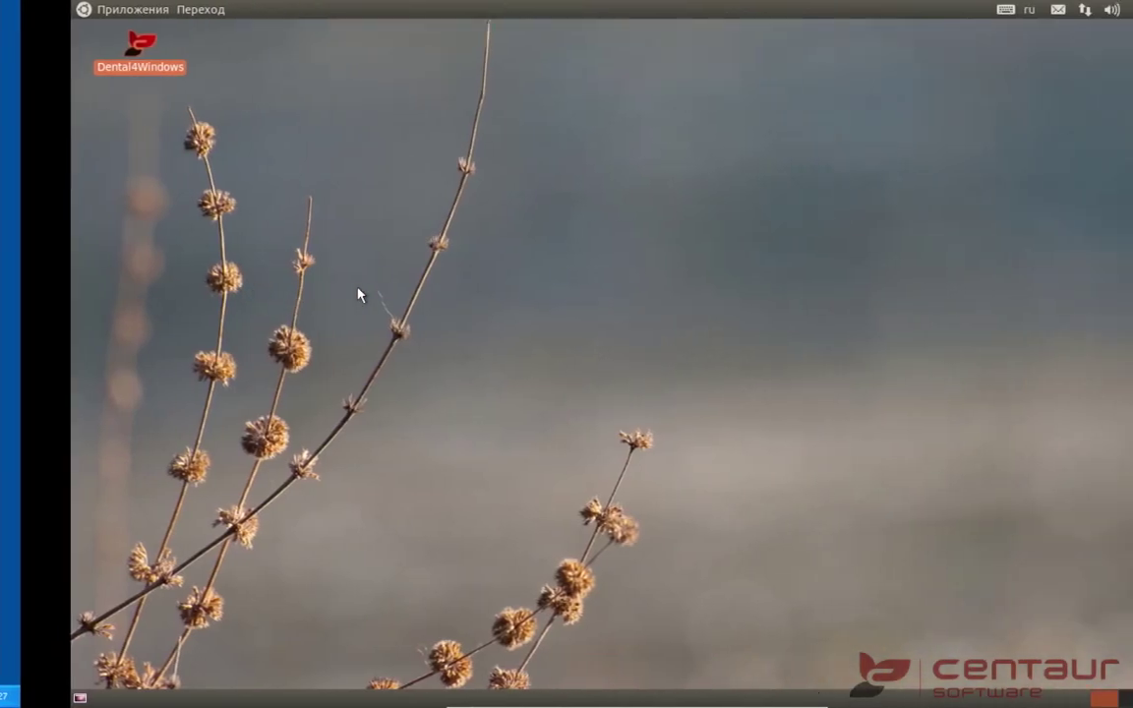
Step: On the Ubuntu desktop, check the operating system and hardware details in the System Monitor, then close it
left_click_drag(271, 237, 123, 63)
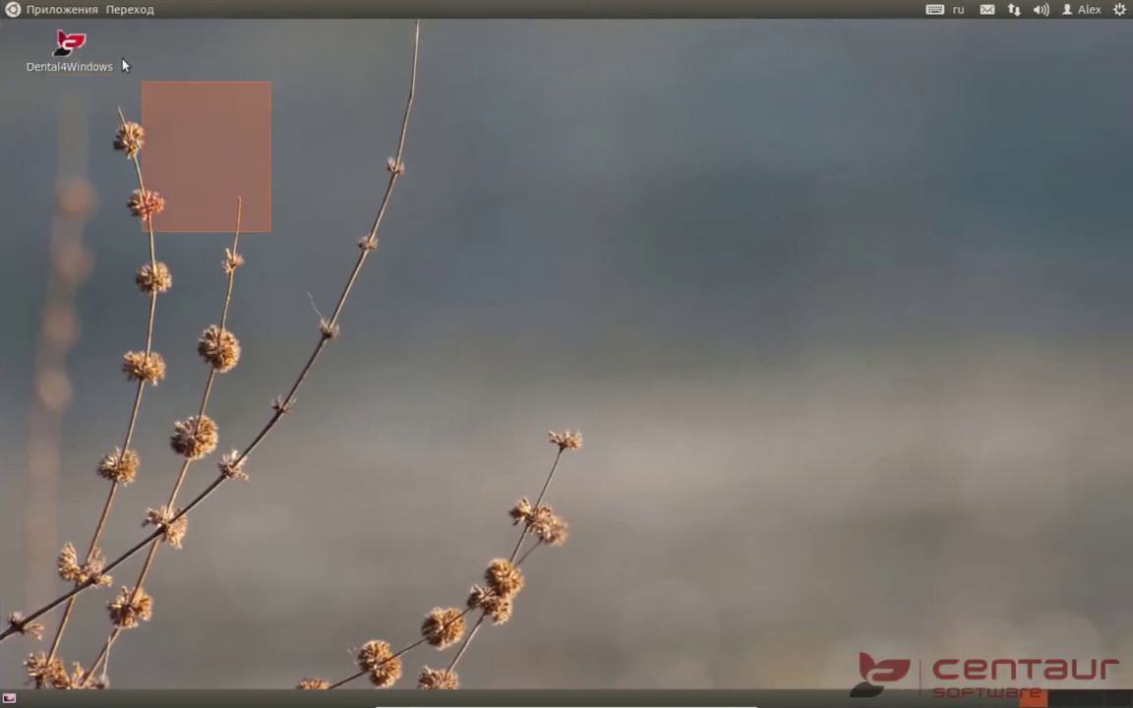
left_click(12, 9)
mouse_move(135, 213)
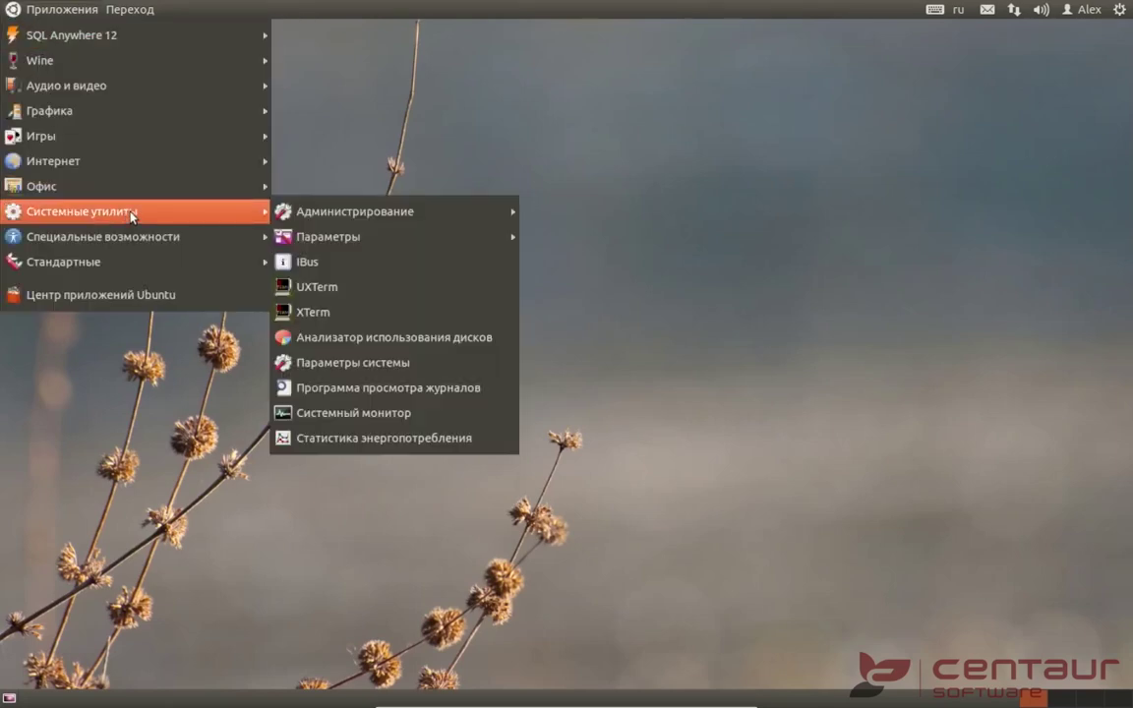
left_click(378, 413)
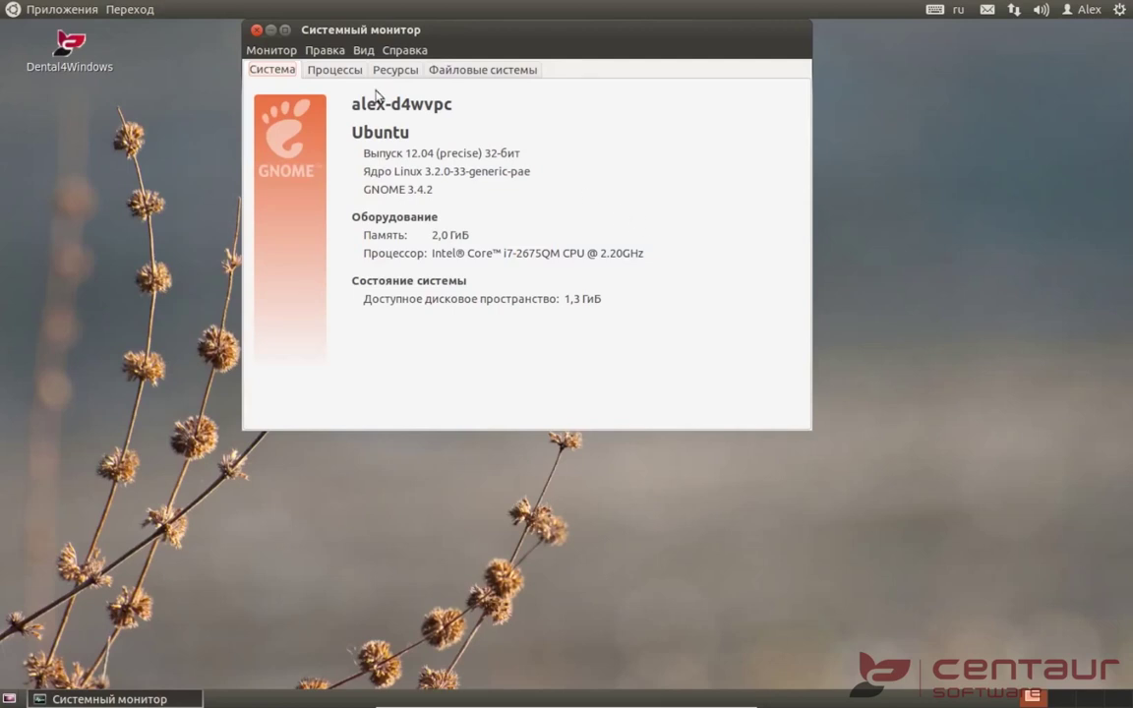
left_click(258, 33)
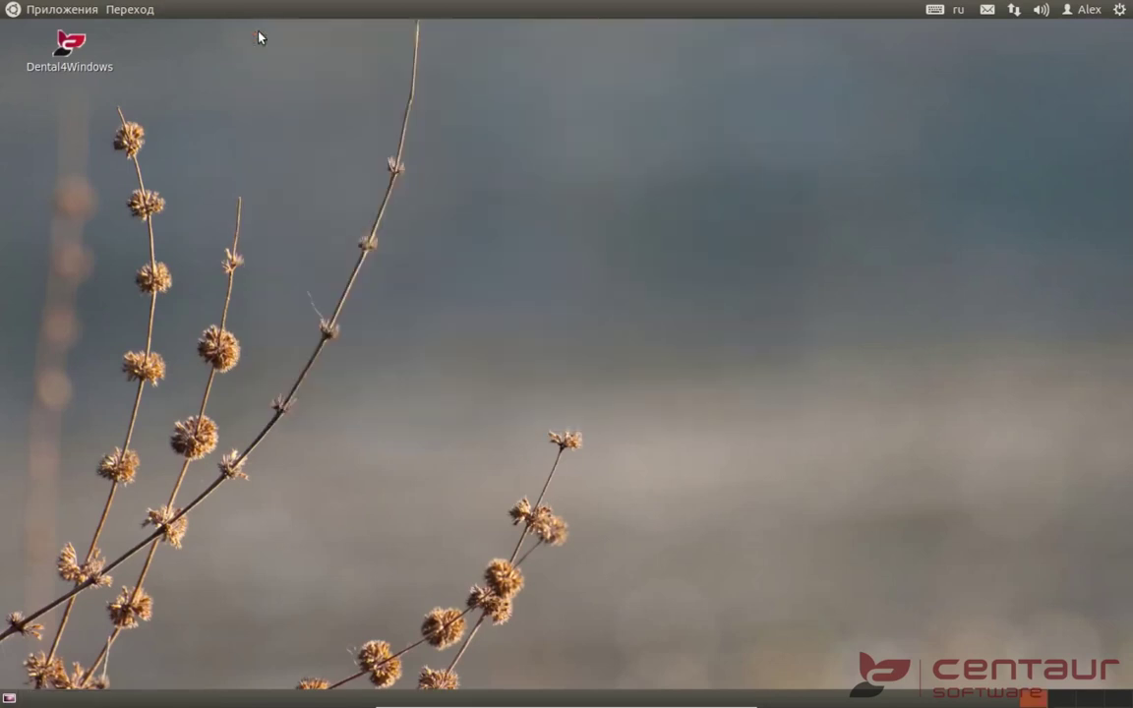
Step: Launch Dental4Windows on Ubuntu, continue without registering the database, and log in with the user ID and account password
left_click(68, 44)
double_click(70, 53)
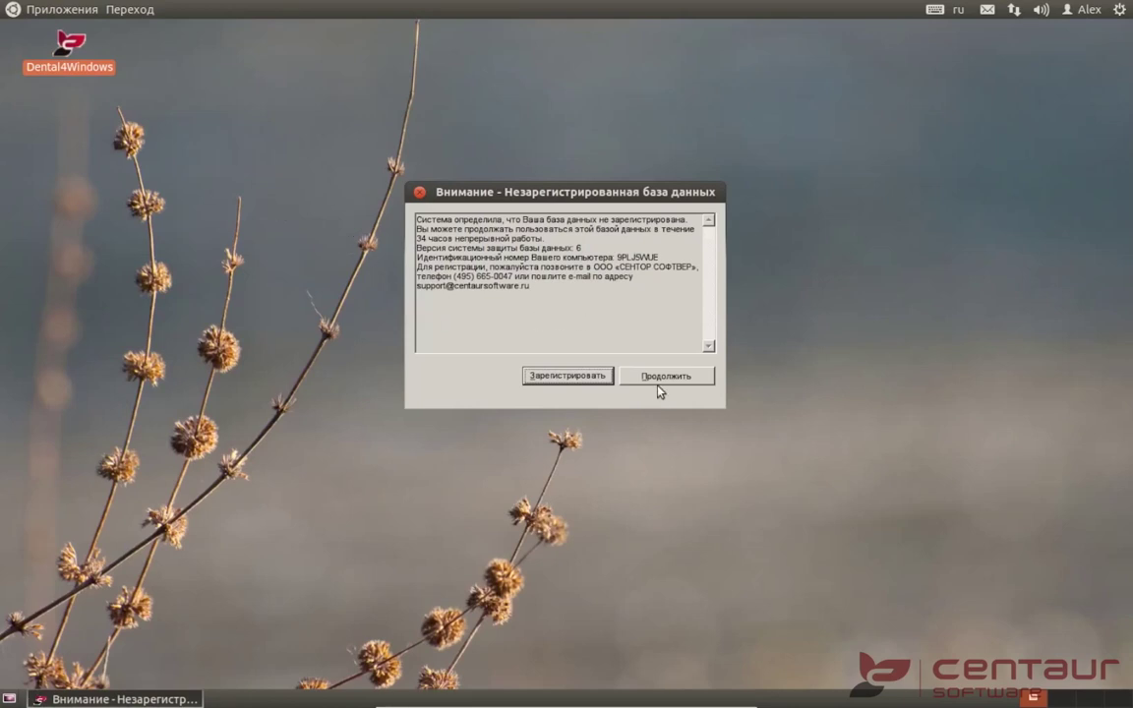
left_click(657, 378)
type("31*******")
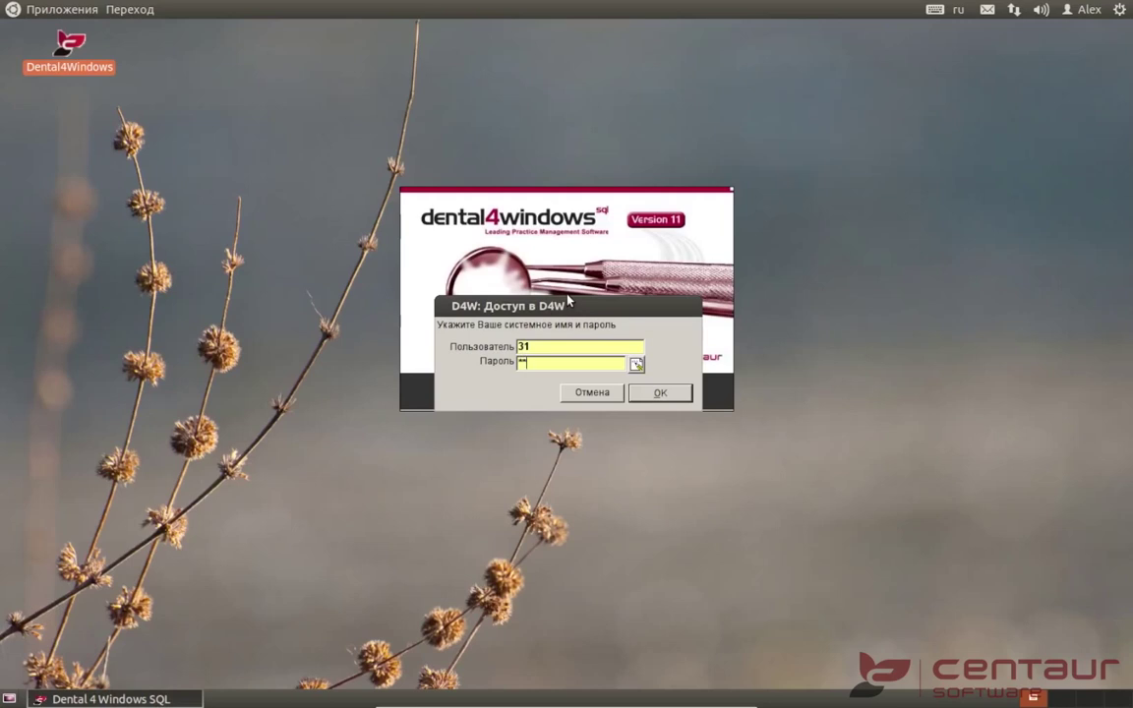
type("*****")
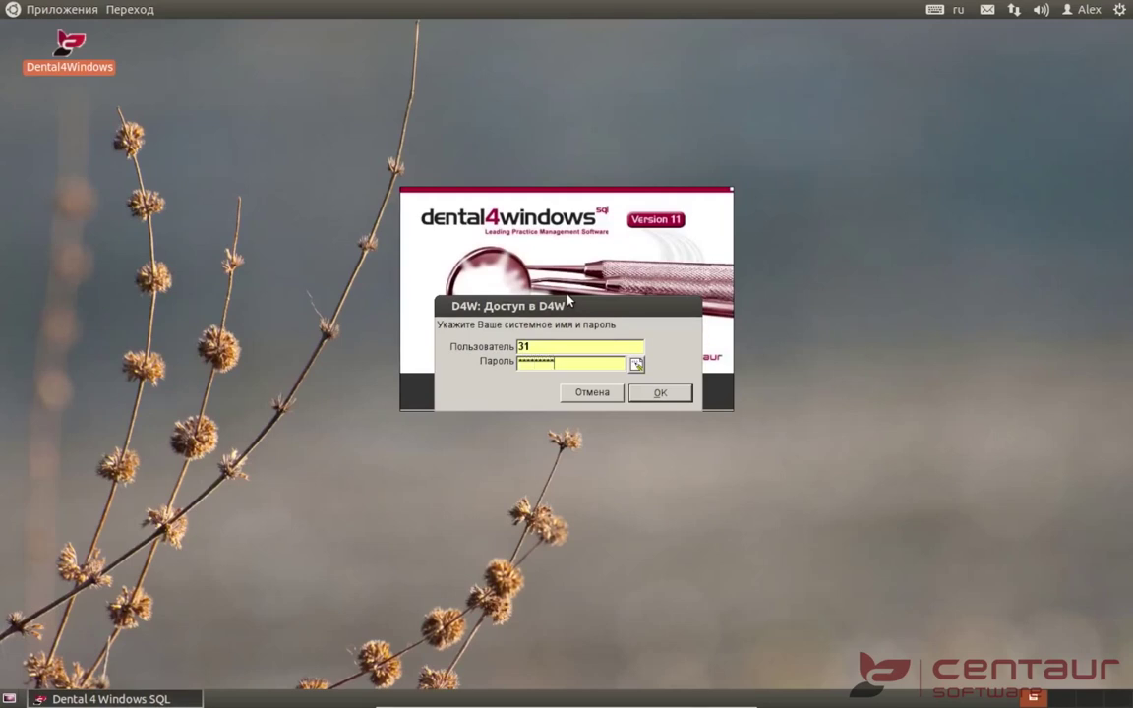
left_click(660, 394)
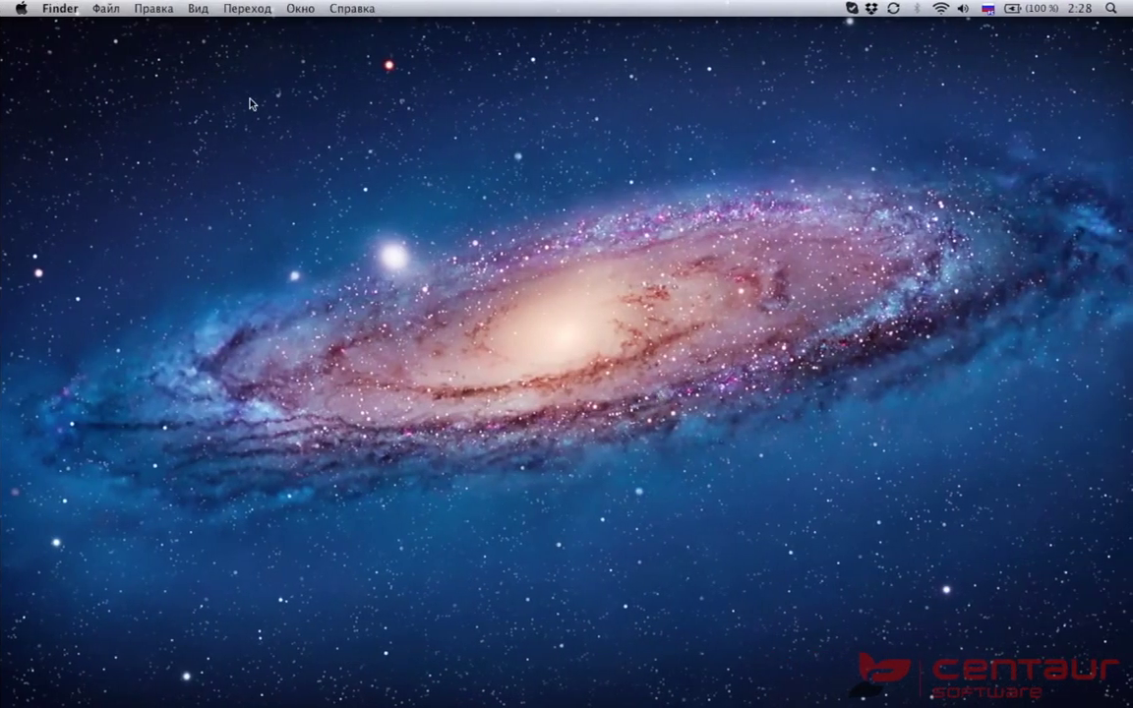
Step: On the Mac, check the Mac OS X version and hardware details in the system information window, then close it
left_click(20, 10)
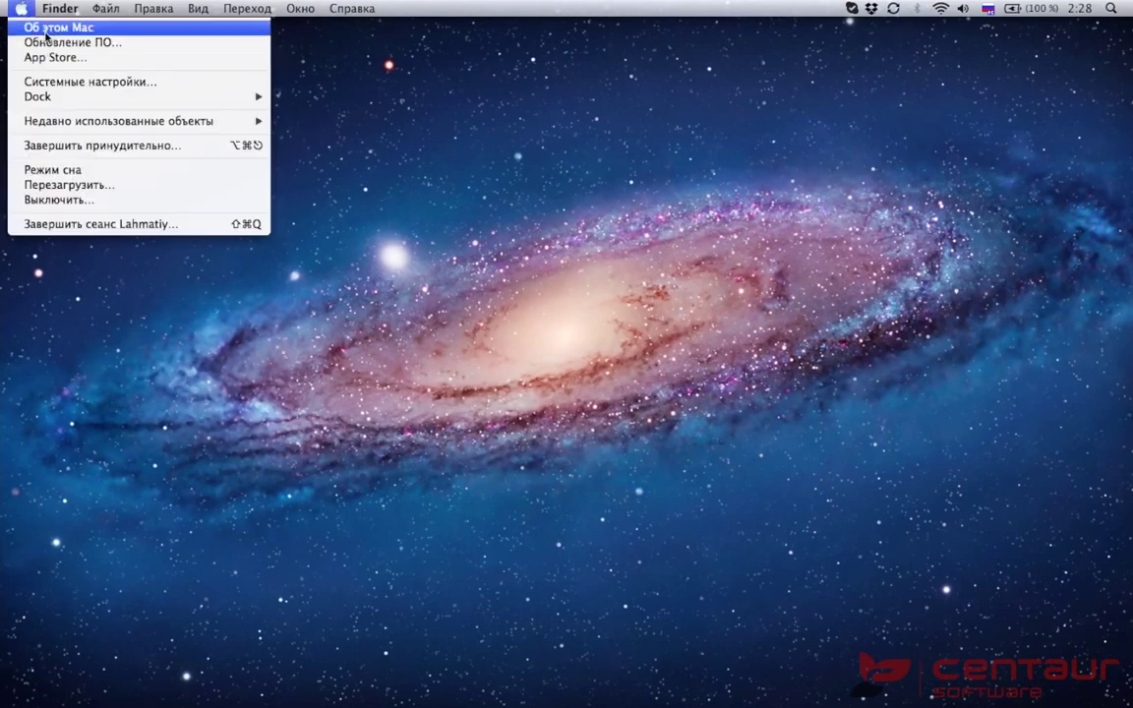
left_click(45, 31)
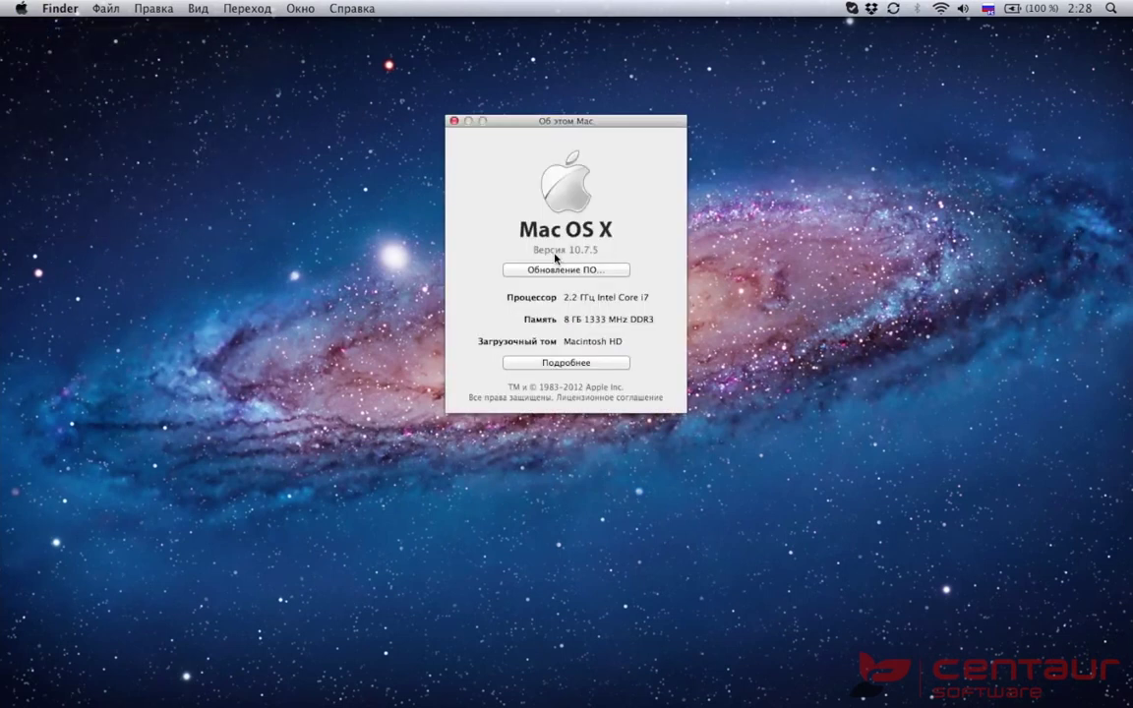
left_click(455, 122)
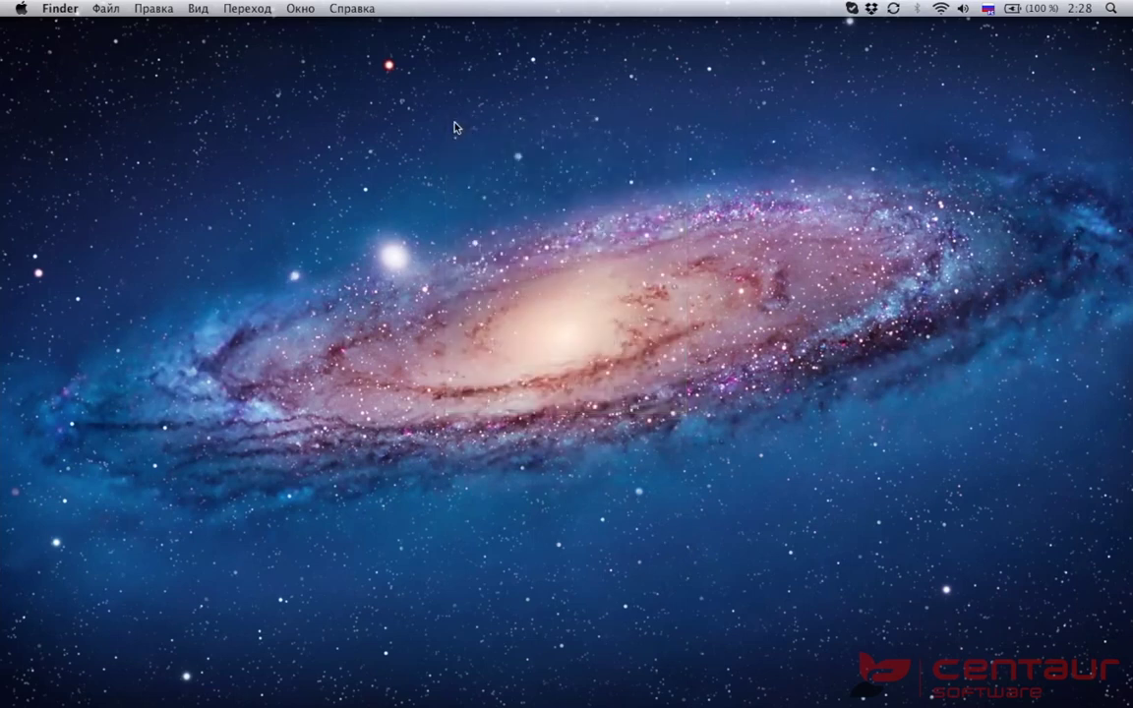
Step: Launch Dental 4 Windows on the Mac, continue without registering the database, and log in with the user ID and account password
left_click(689, 689)
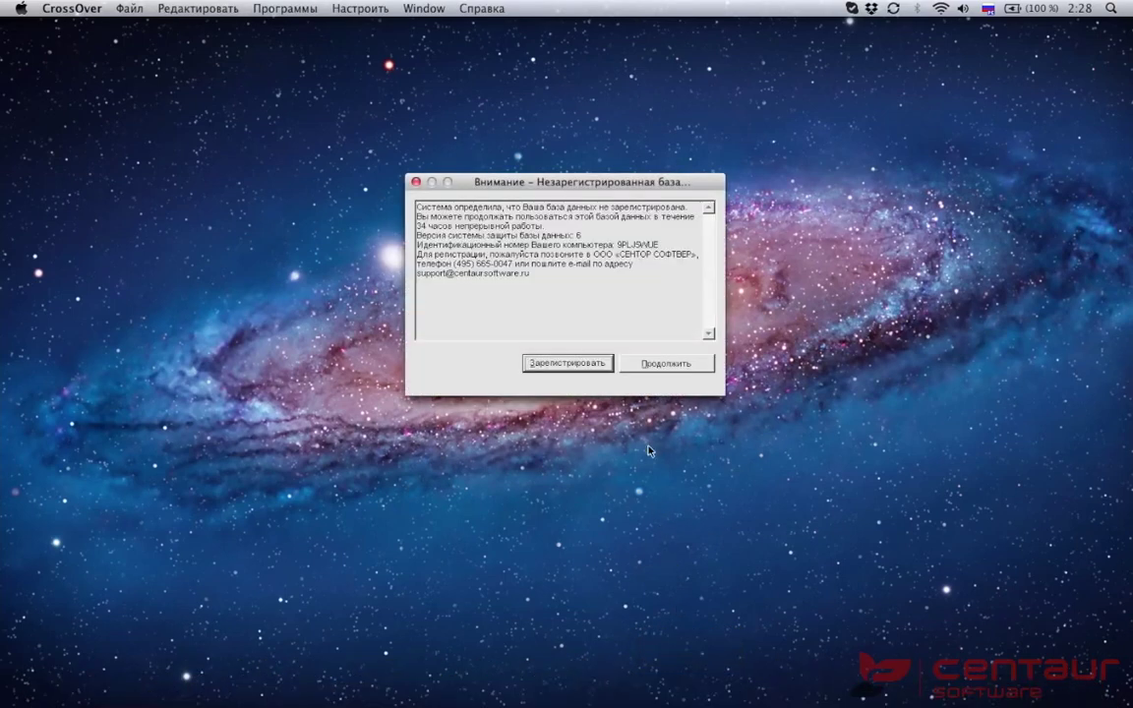
left_click(648, 363)
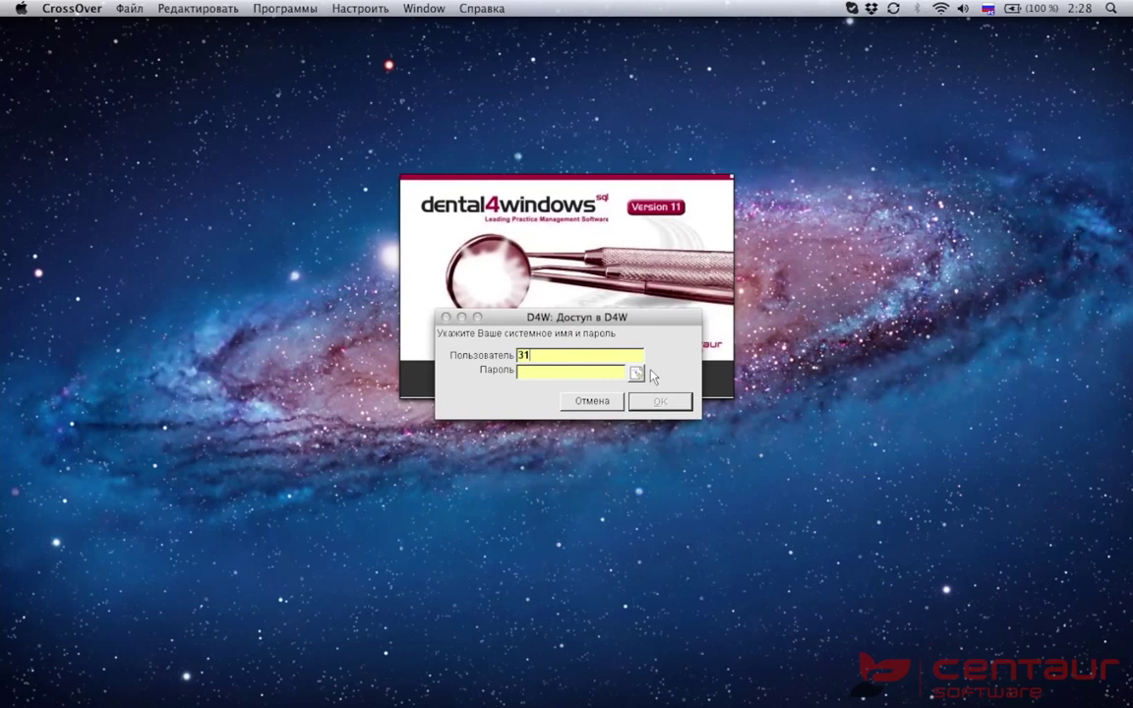
type("3")
left_click(660, 401)
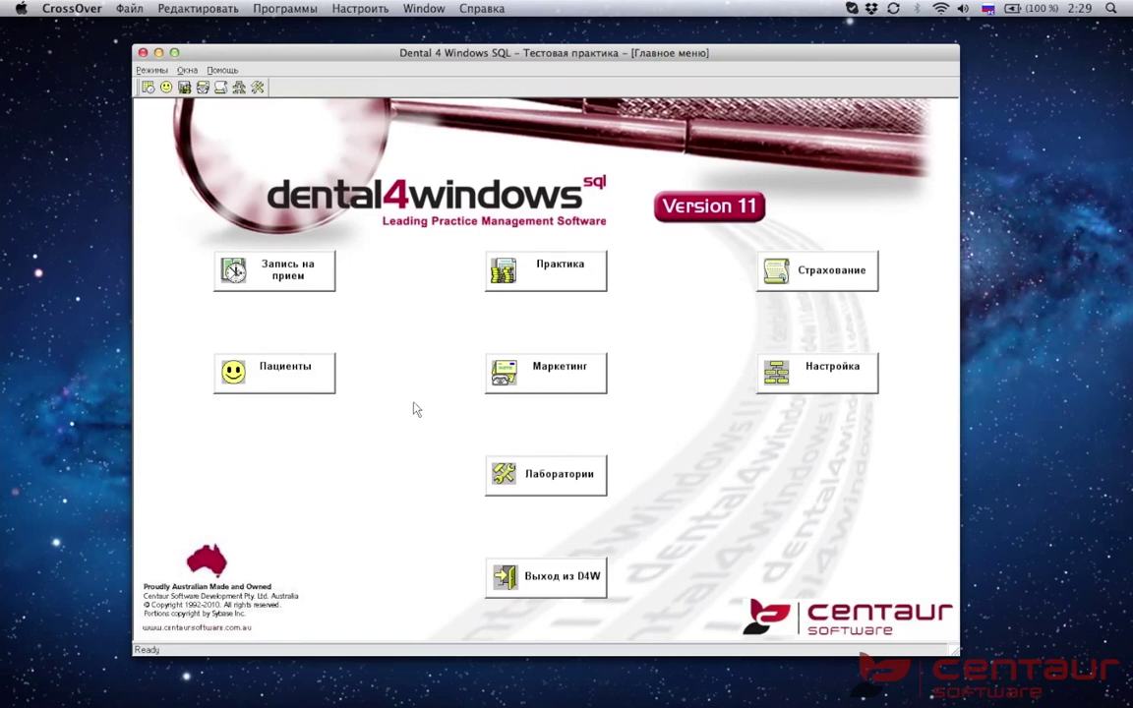
Step: Create a new head-of-family record in the patients section and enter the test patient's surname and first name
left_click(309, 381)
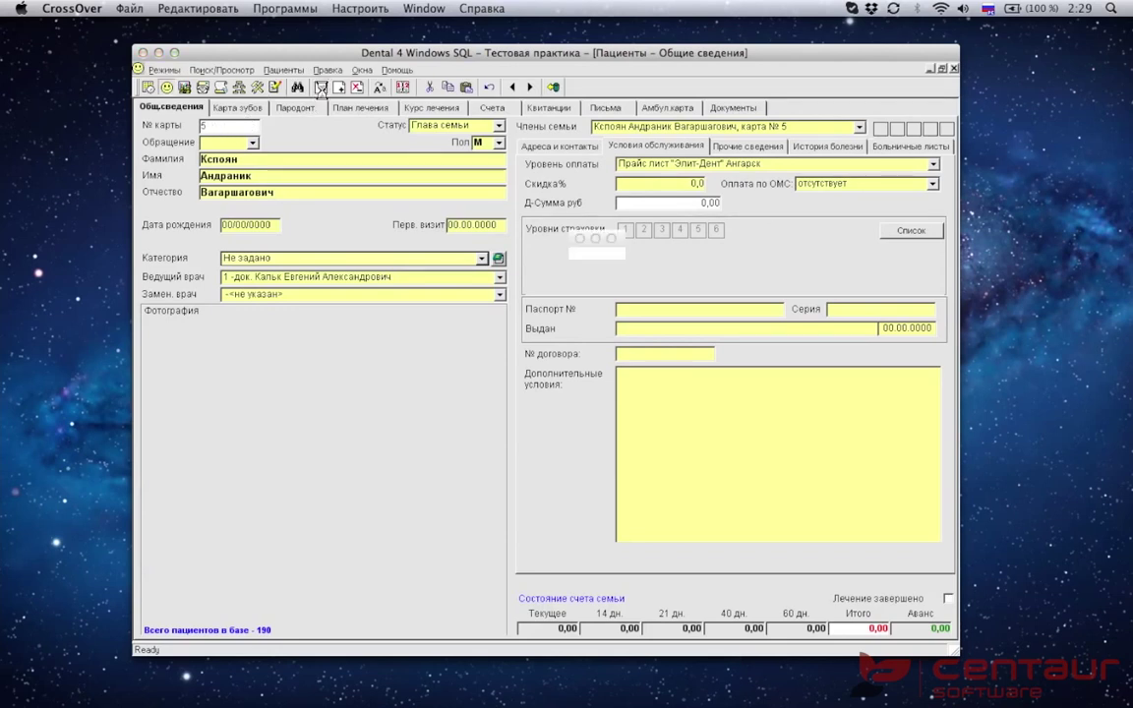
left_click(320, 88)
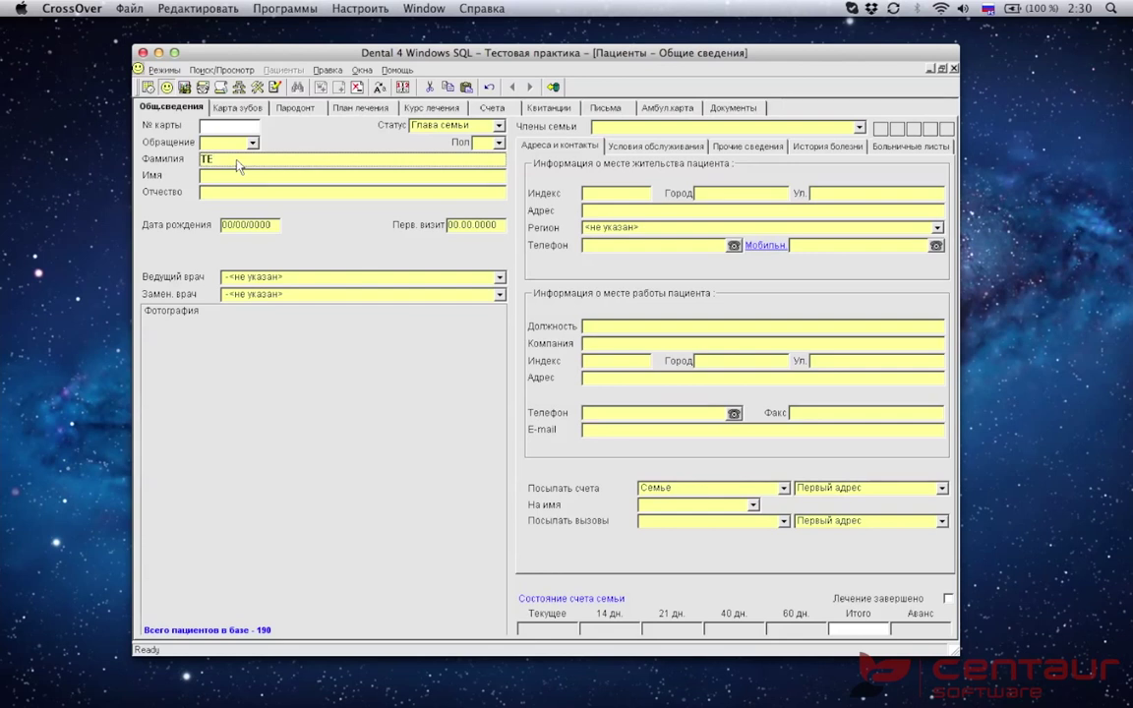
type("Тестовыйц")
key("BackSpace")
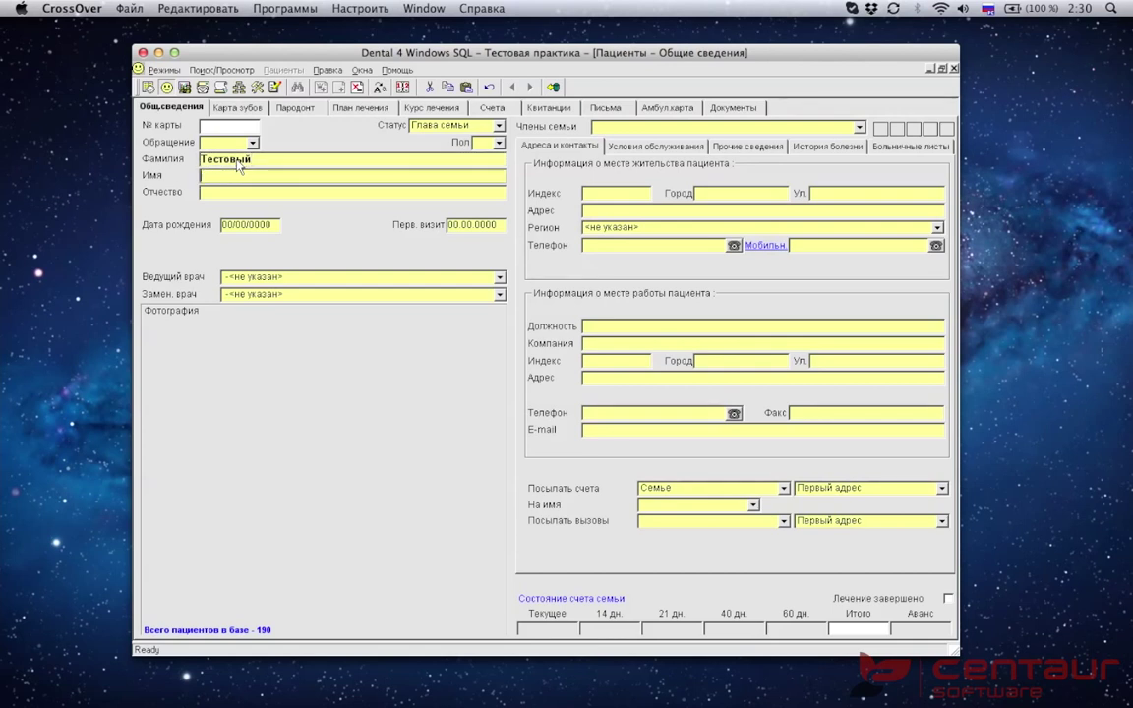
type("Пациент")
key("Tab")
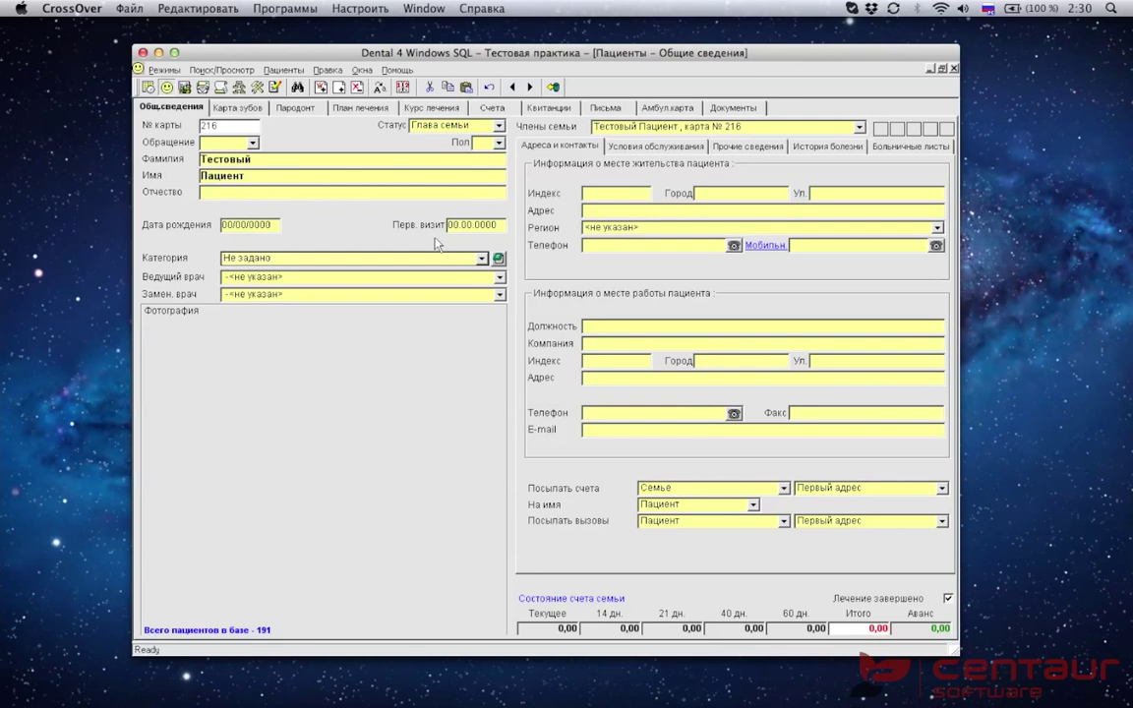
Step: Enter the new patient's date of birth and assign the doctor with code 1 as the leading doctor
type("10/10/1980")
left_click(386, 278)
left_click(374, 280)
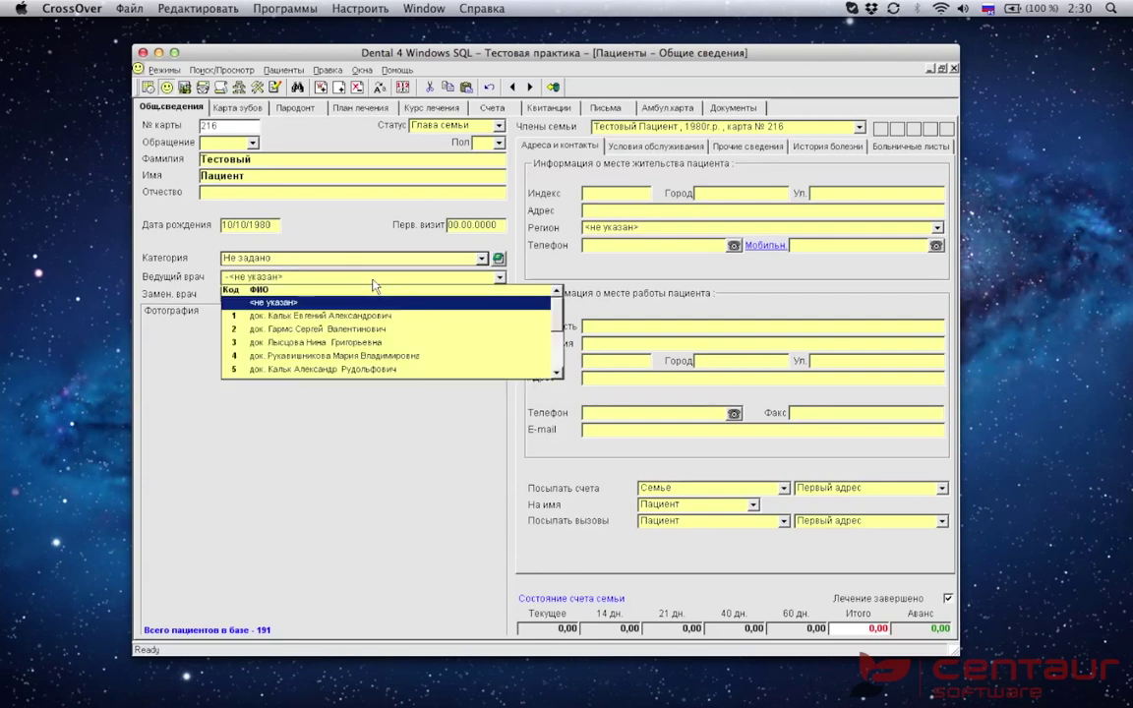
left_click(314, 315)
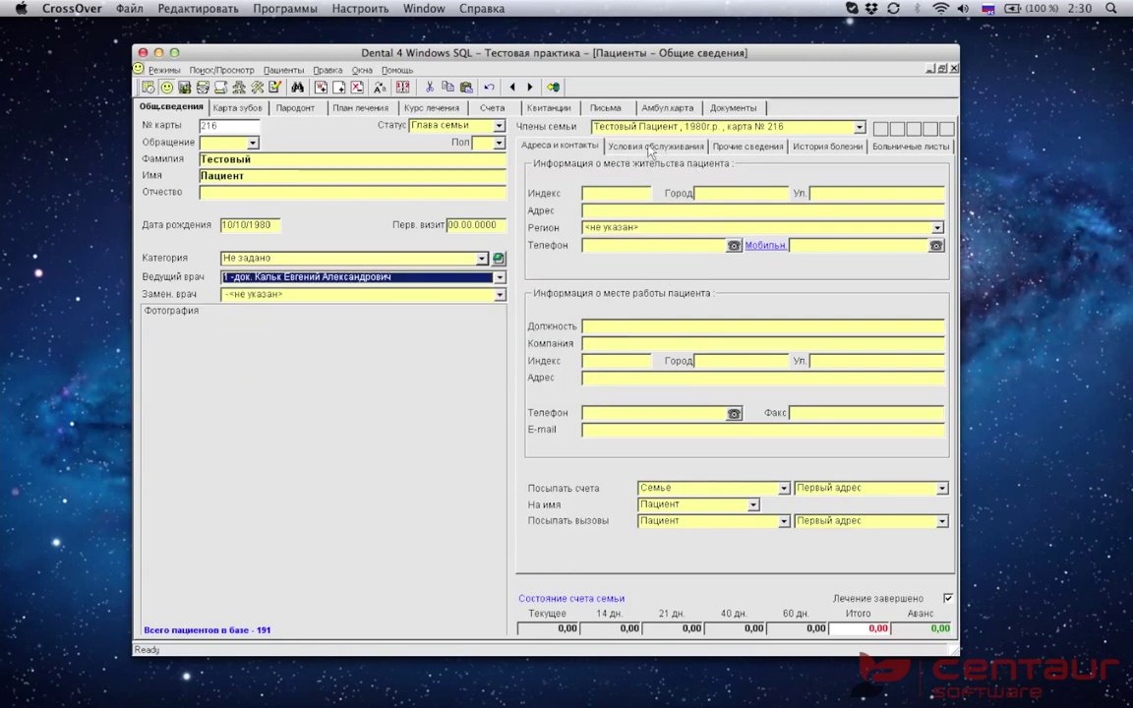
Step: Set the patient's source of information about the clinic to type Пациенты and choose the listed patient as the specific source
left_click(747, 145)
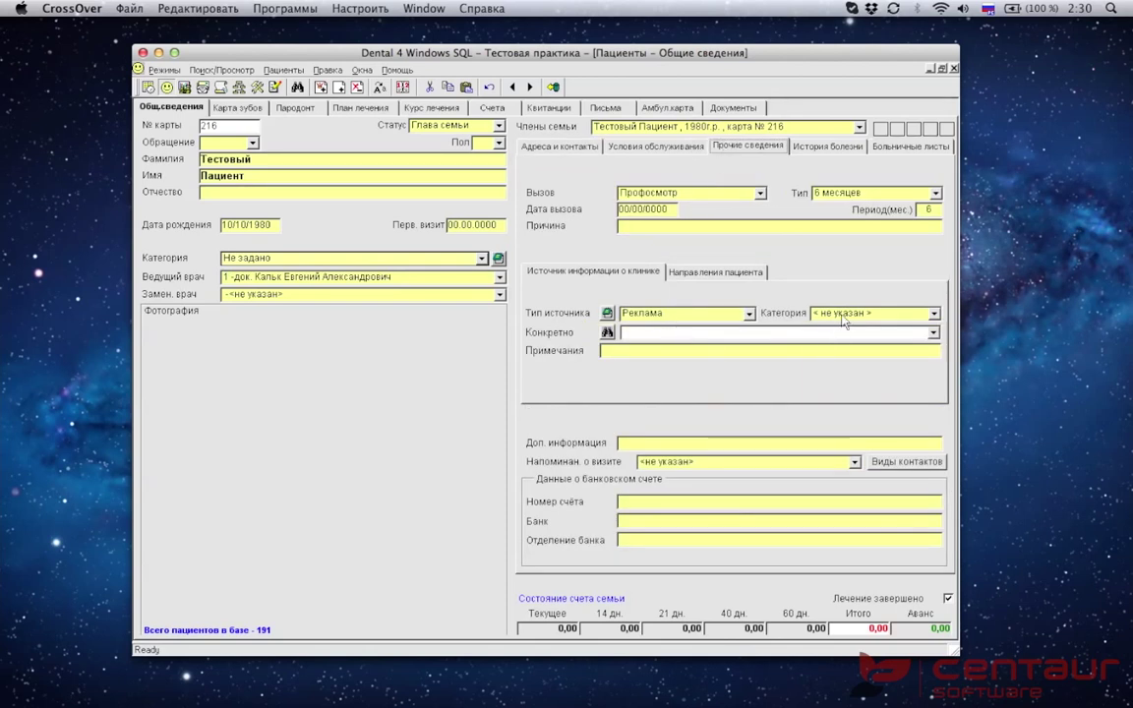
left_click(843, 314)
left_click(826, 328)
left_click(693, 314)
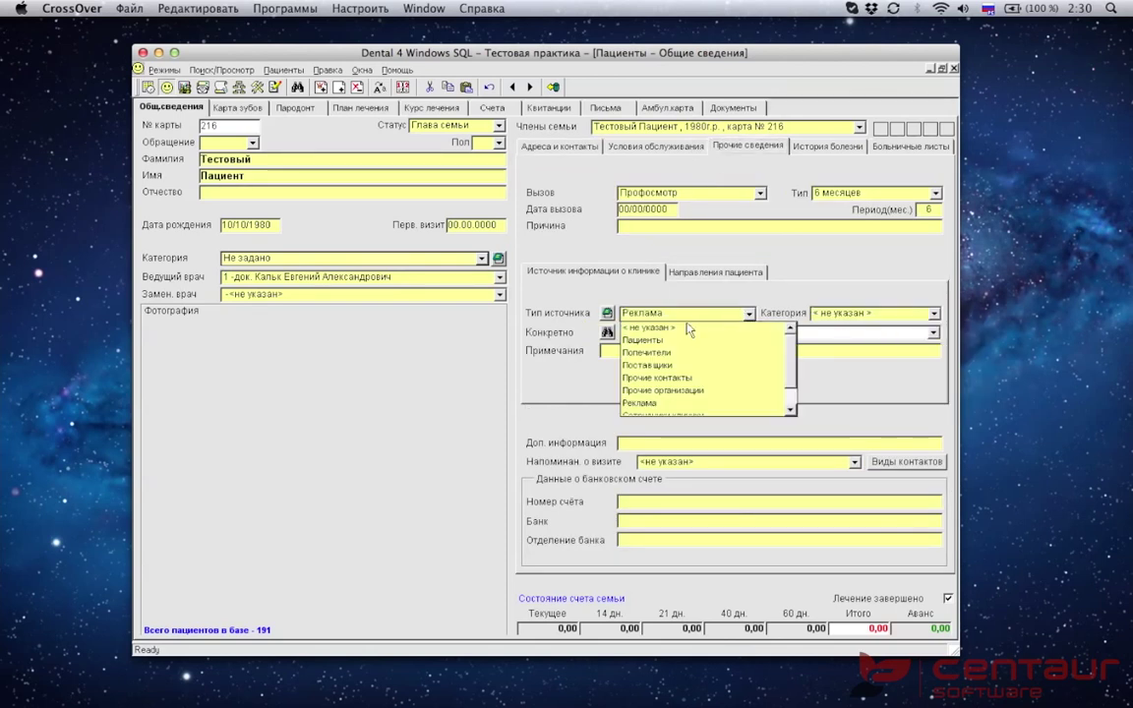
left_click(643, 340)
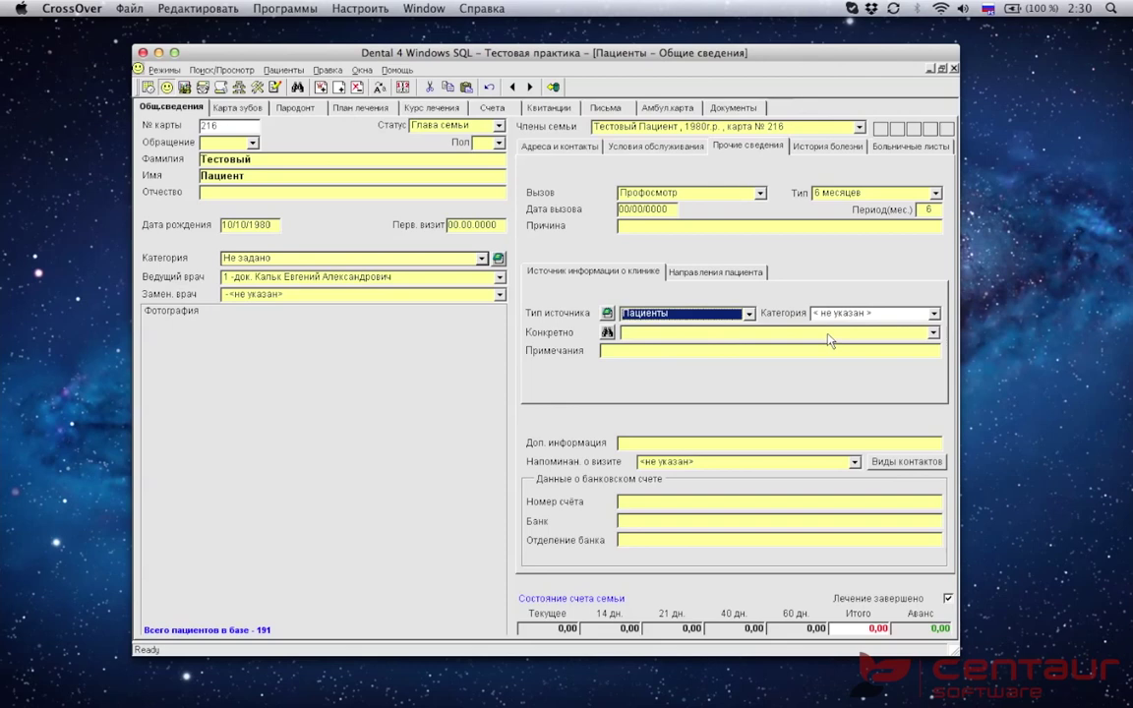
left_click(828, 334)
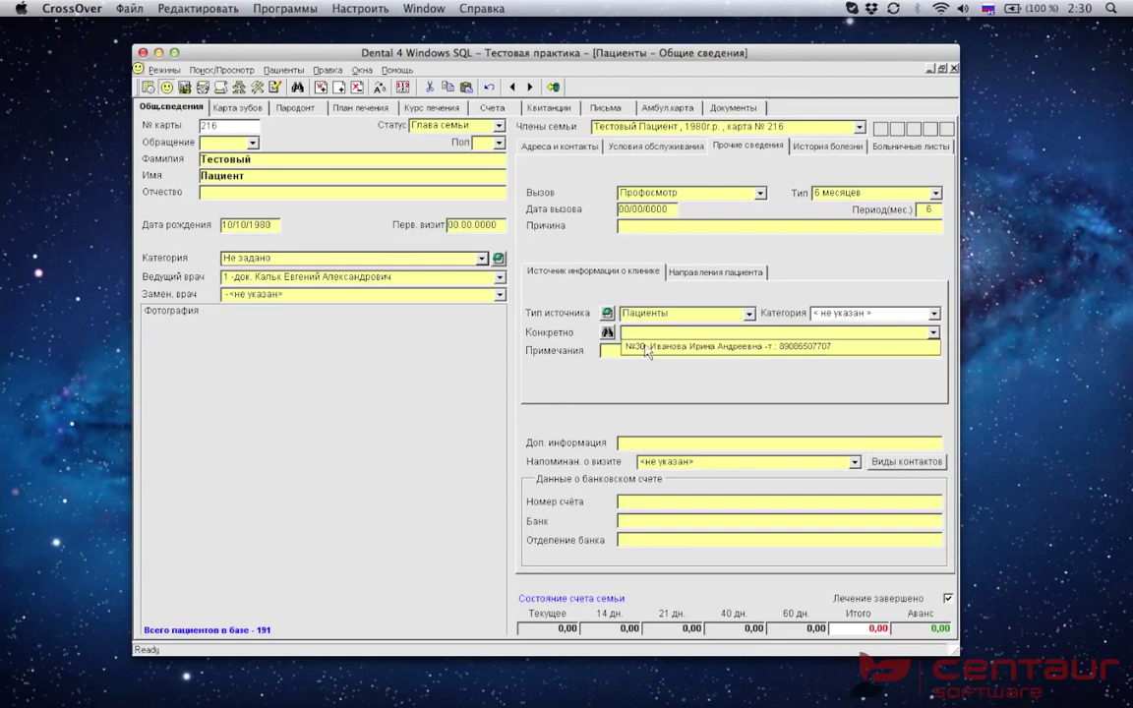
left_click(852, 350)
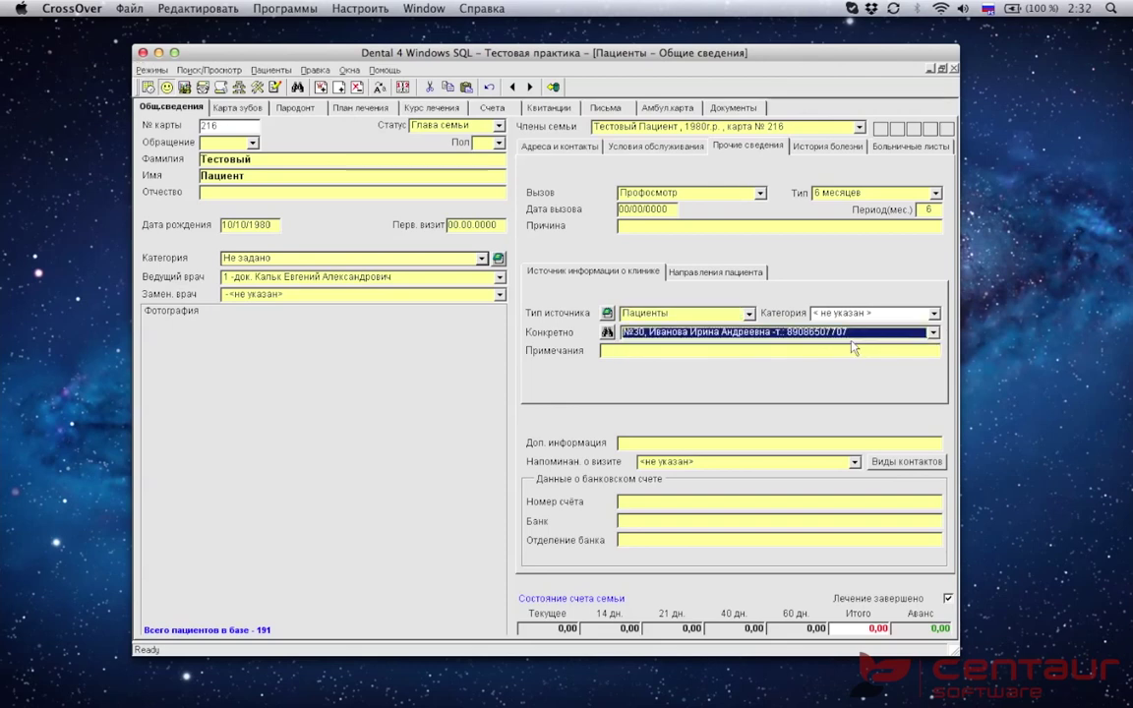
Step: Preview the title page report of the new patient's outpatient card, close it and return to the patient's general information
left_click(669, 108)
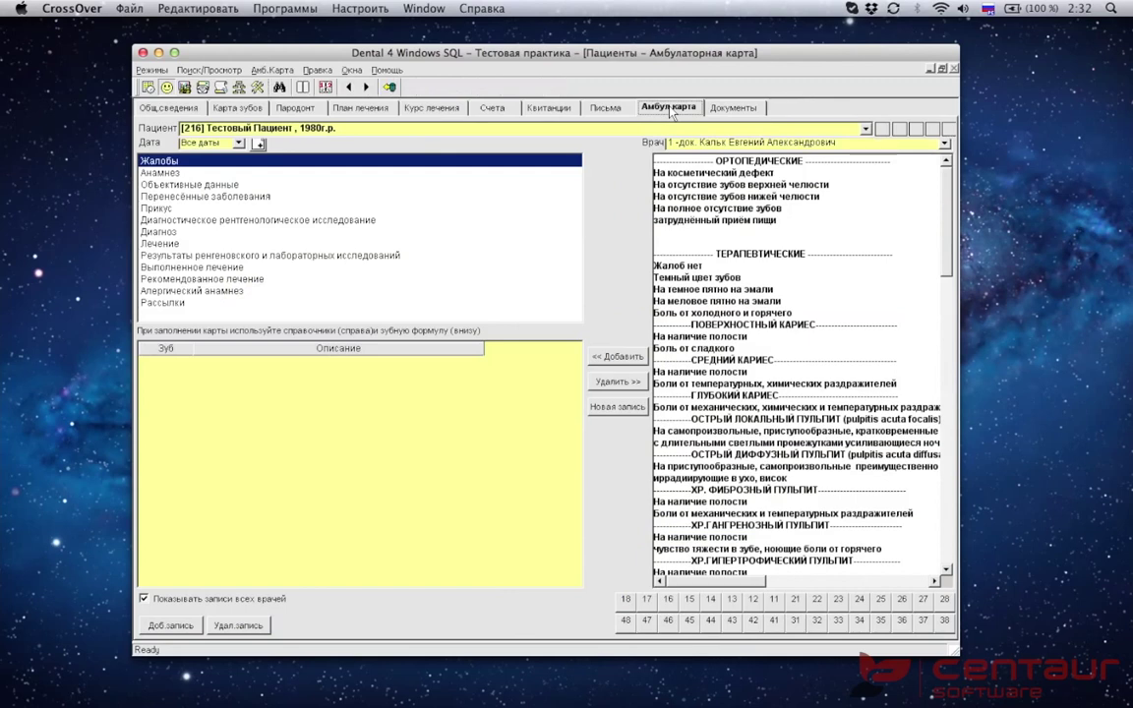
left_click(271, 70)
left_click(272, 87)
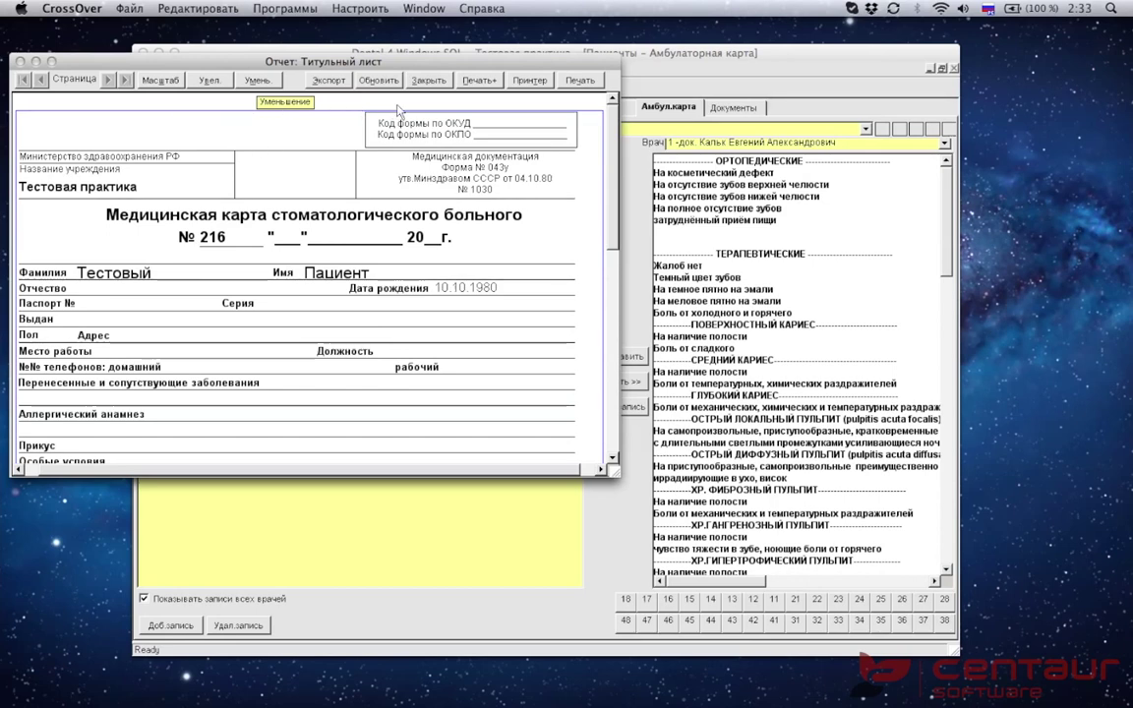
left_click(427, 80)
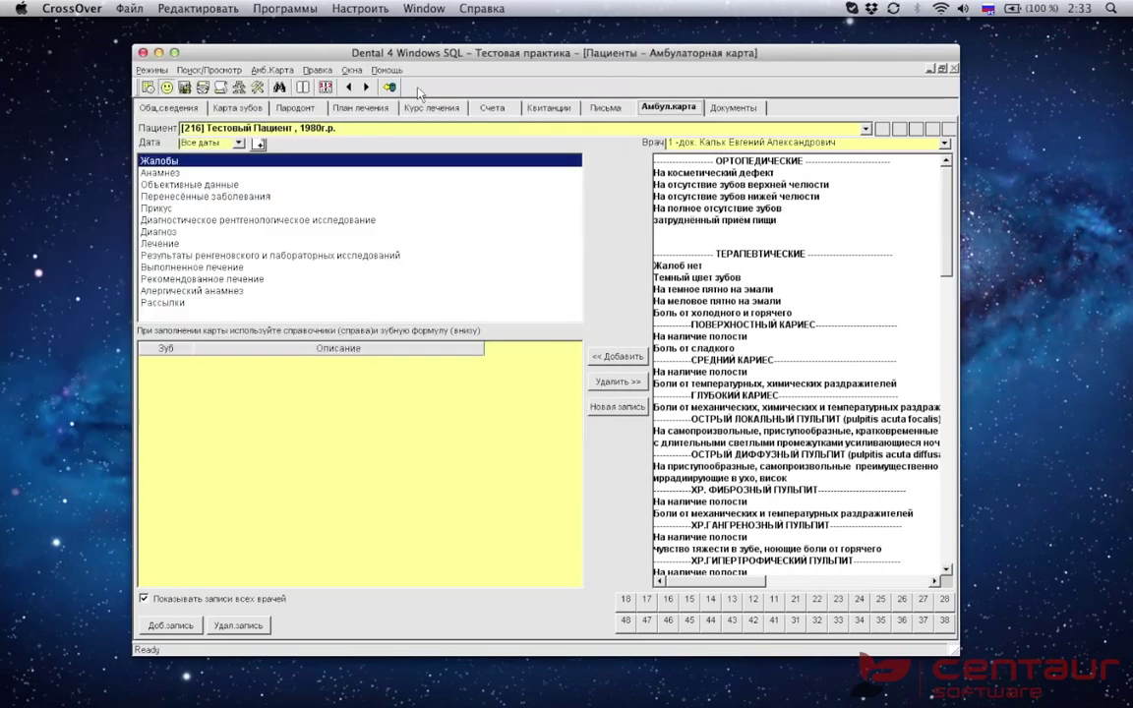
left_click(178, 107)
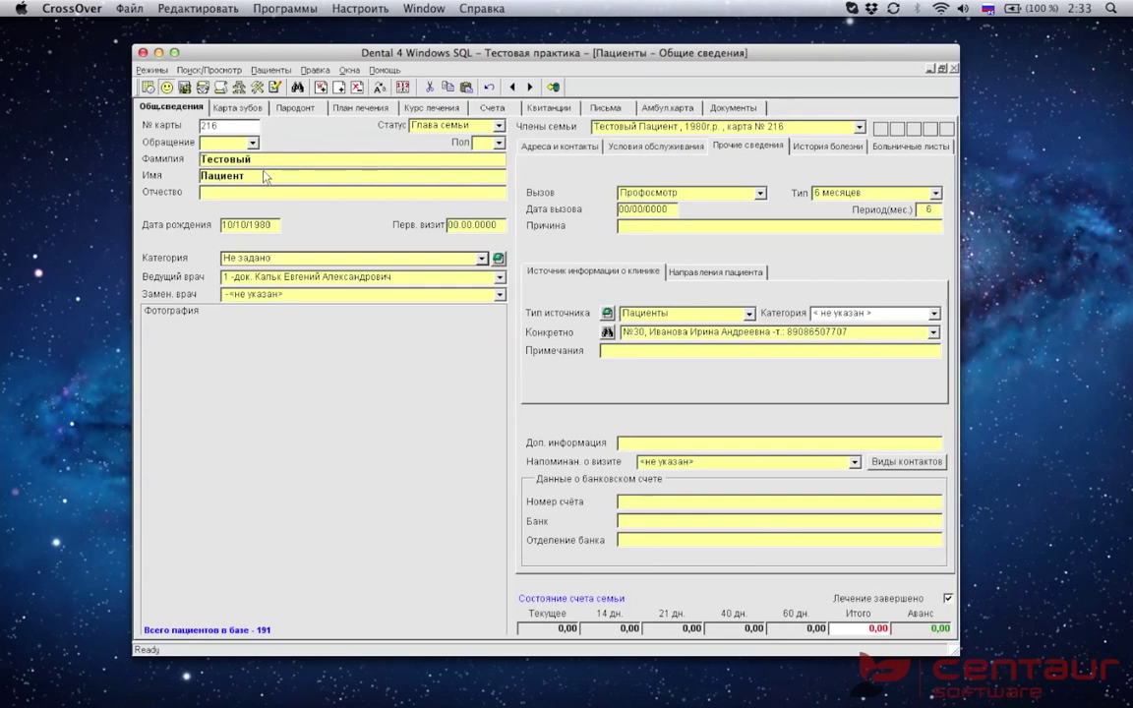
left_click(532, 88)
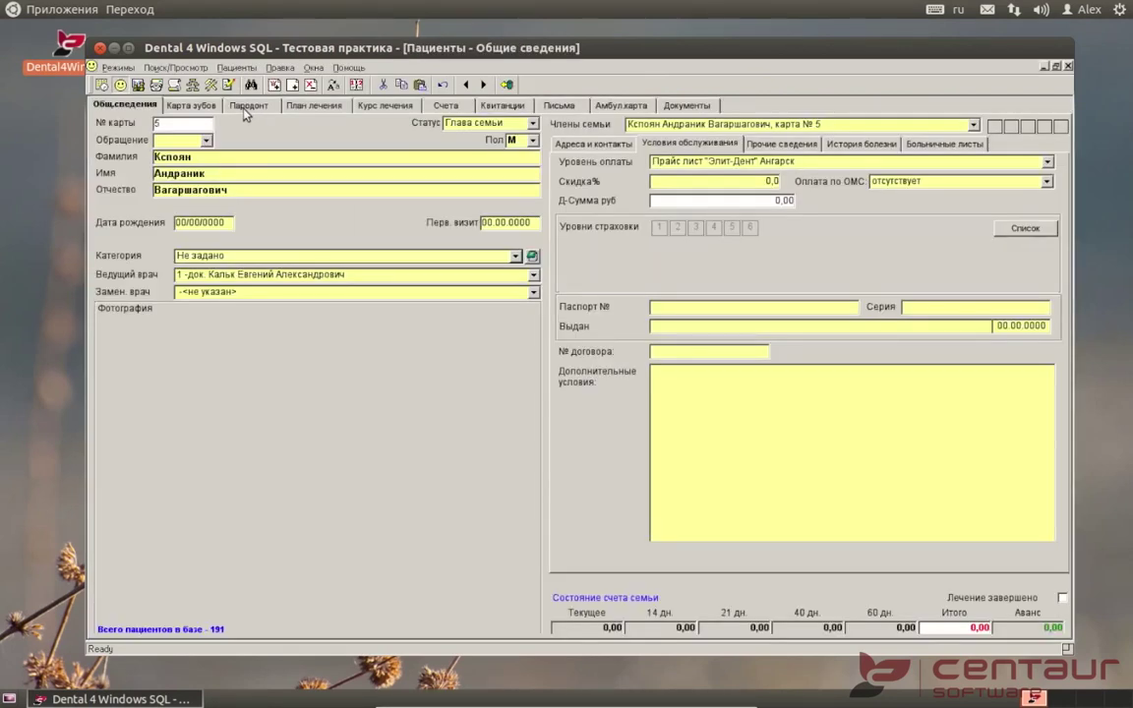
Step: On the Ubuntu computer, search for the test patient by surname, open the found record and dismiss the editing notice
left_click(251, 84)
left_click(480, 278)
type("Ге")
type("й")
left_click(709, 278)
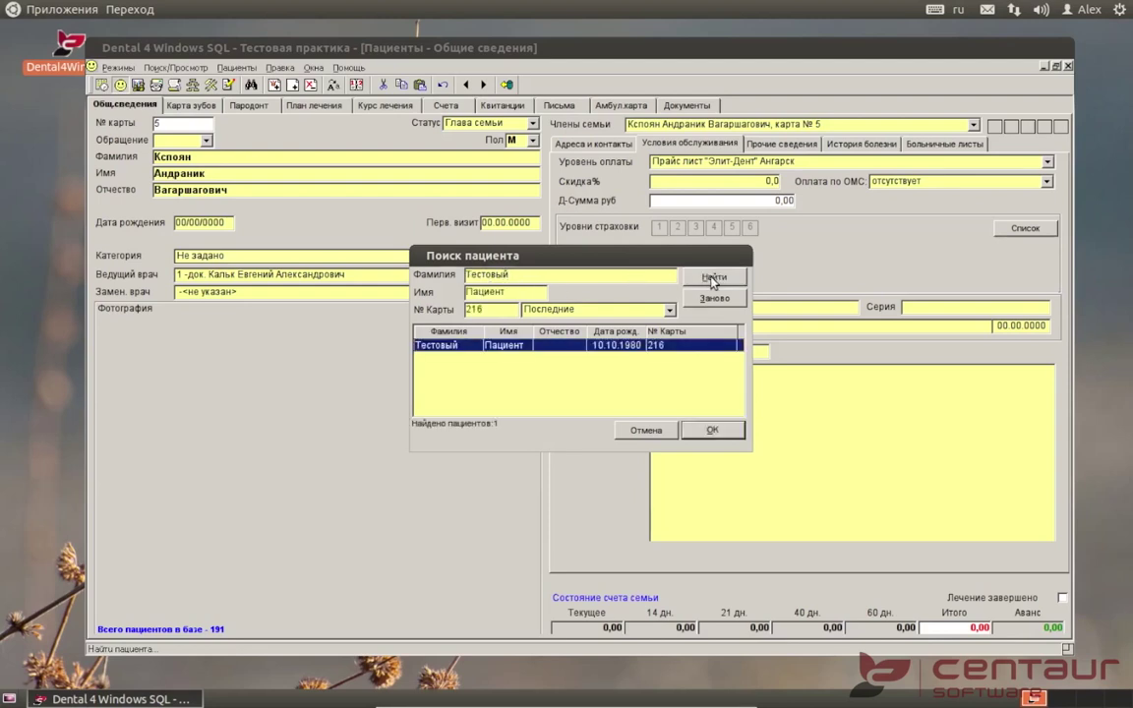
left_click(712, 430)
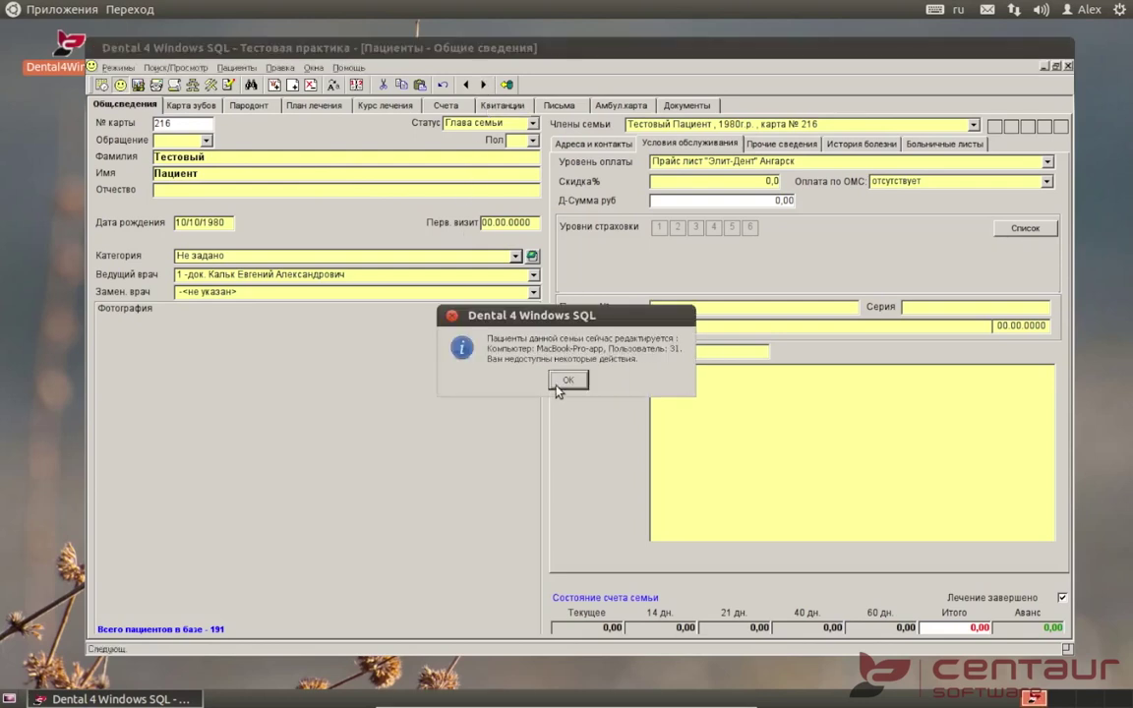
left_click(568, 382)
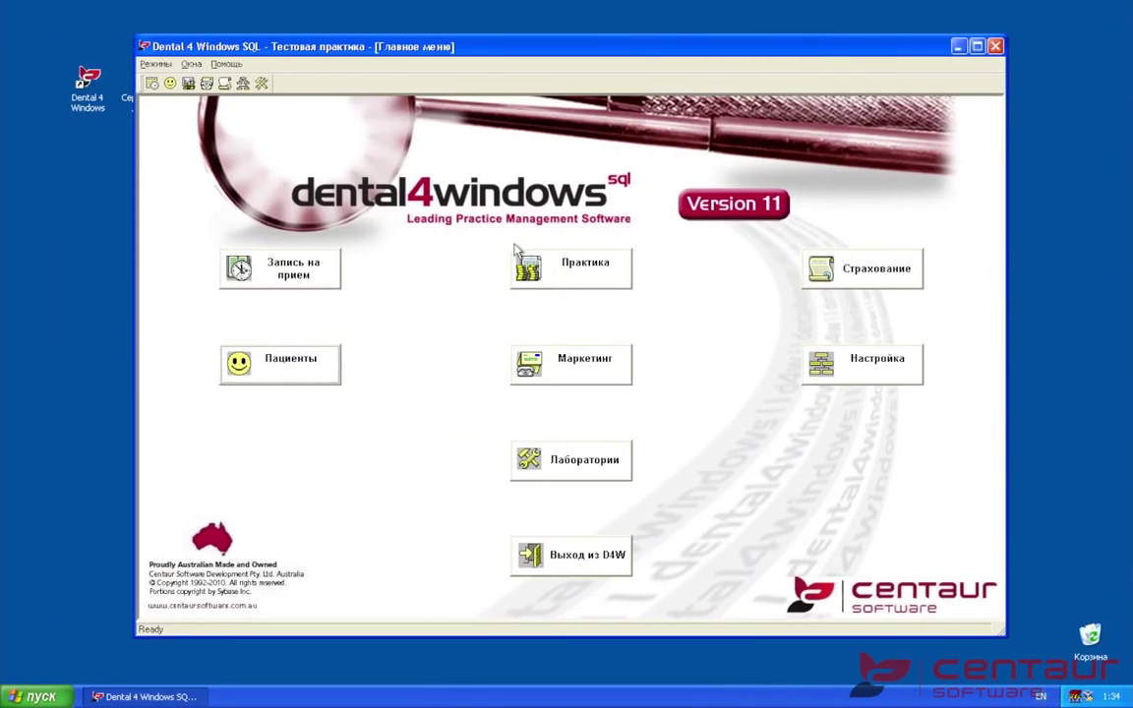
Step: On the Windows computer, find the test patient by surname in the patients section and open the record's general information, dismissing the notice
left_click(329, 363)
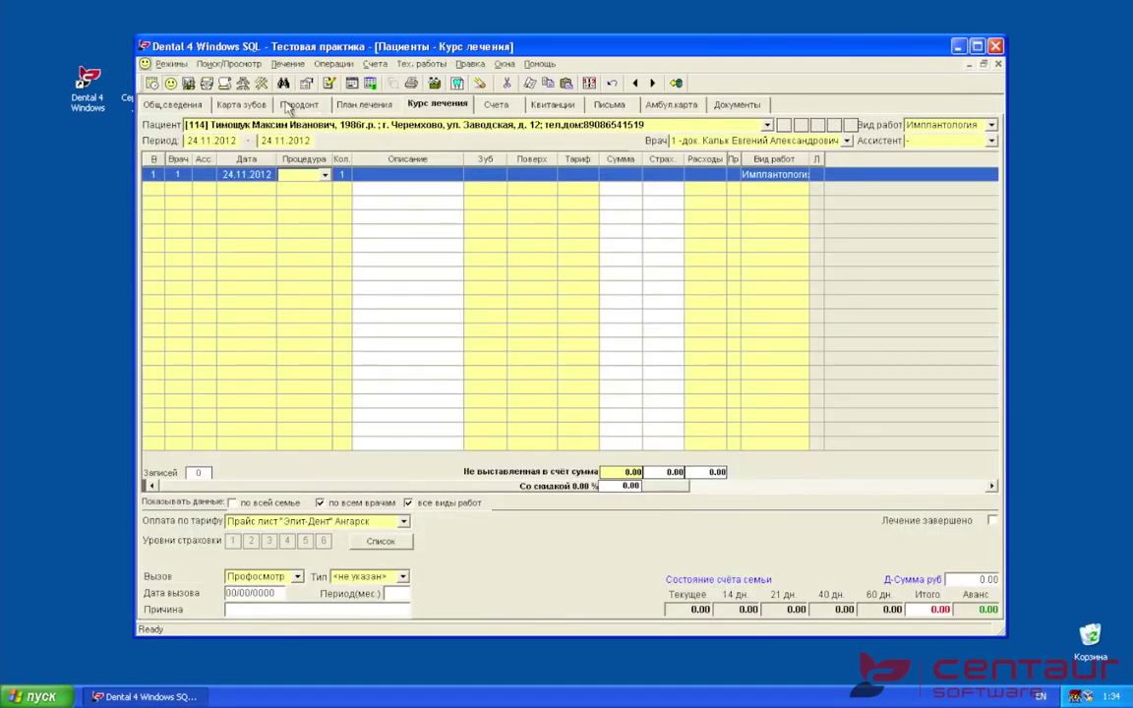
left_click(260, 83)
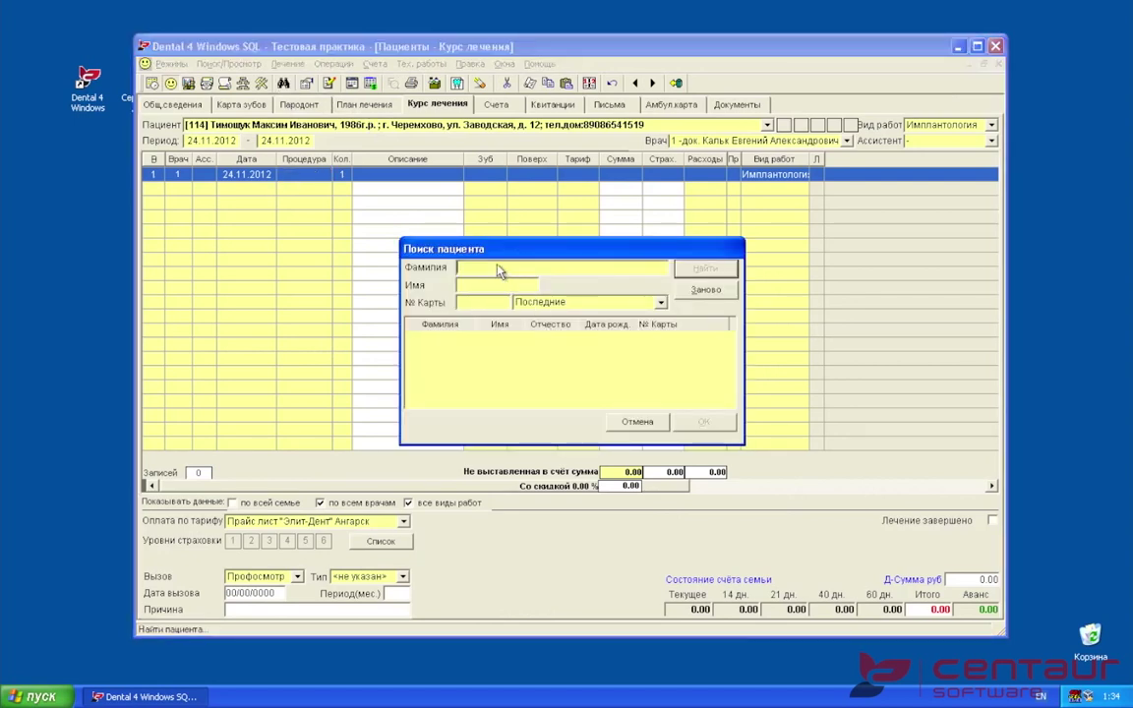
key("alt+shift")
type("тестовый")
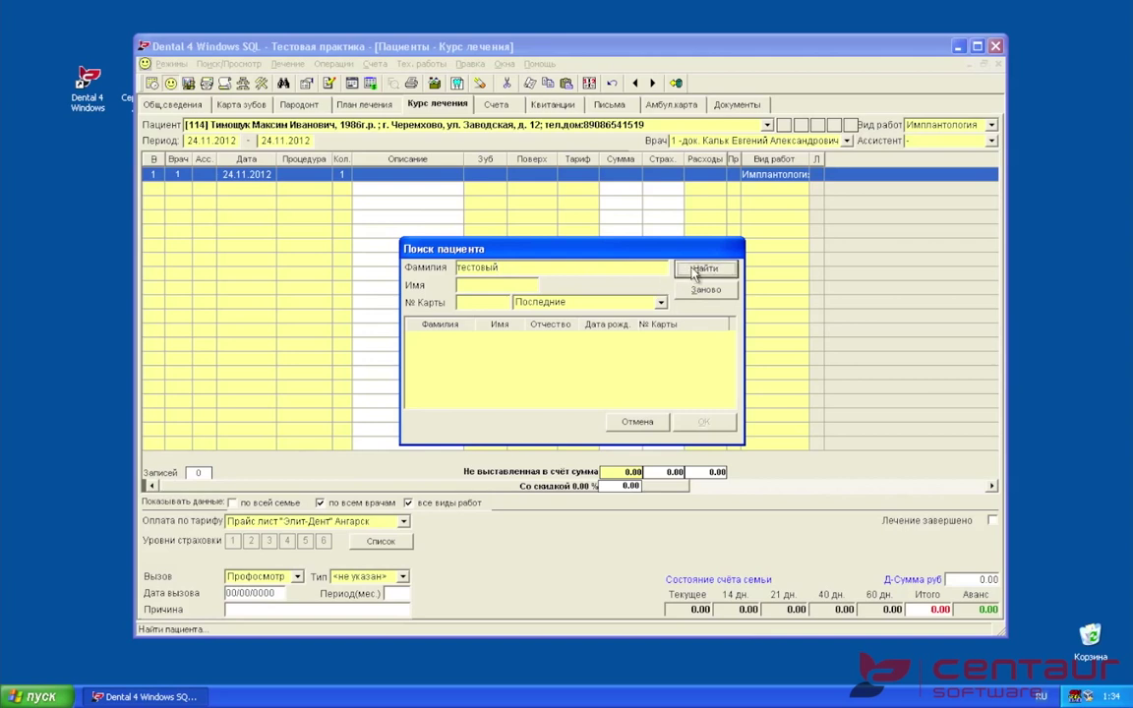
left_click(700, 271)
left_click(719, 425)
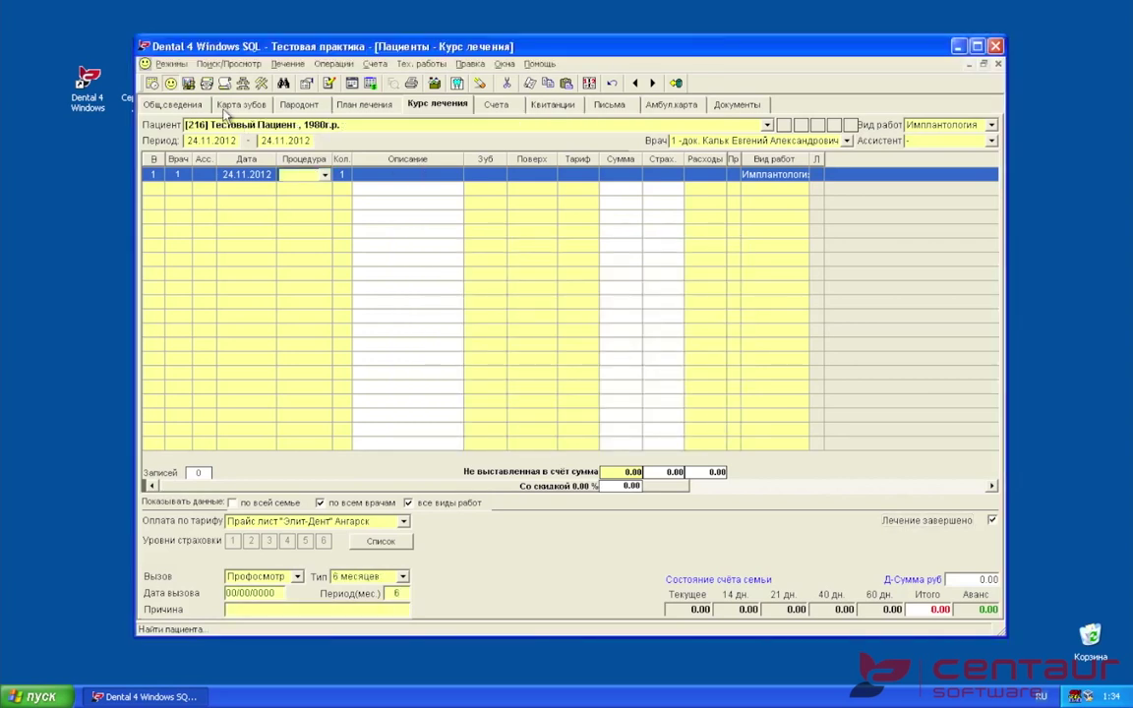
left_click(177, 105)
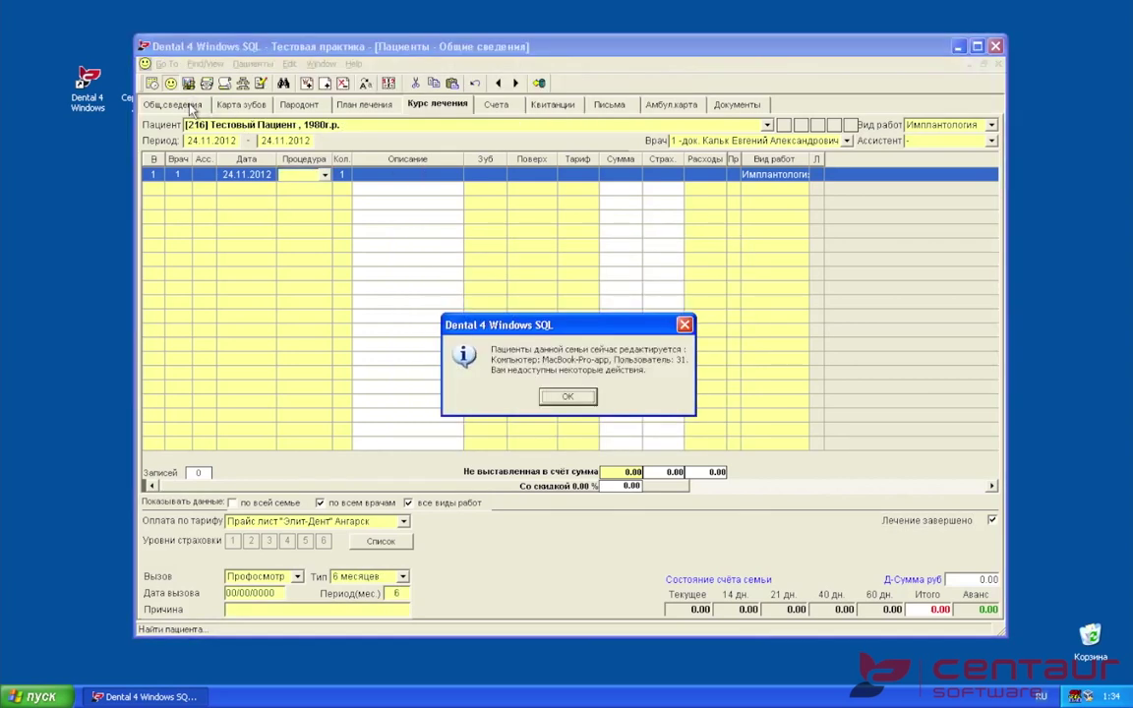
left_click(562, 395)
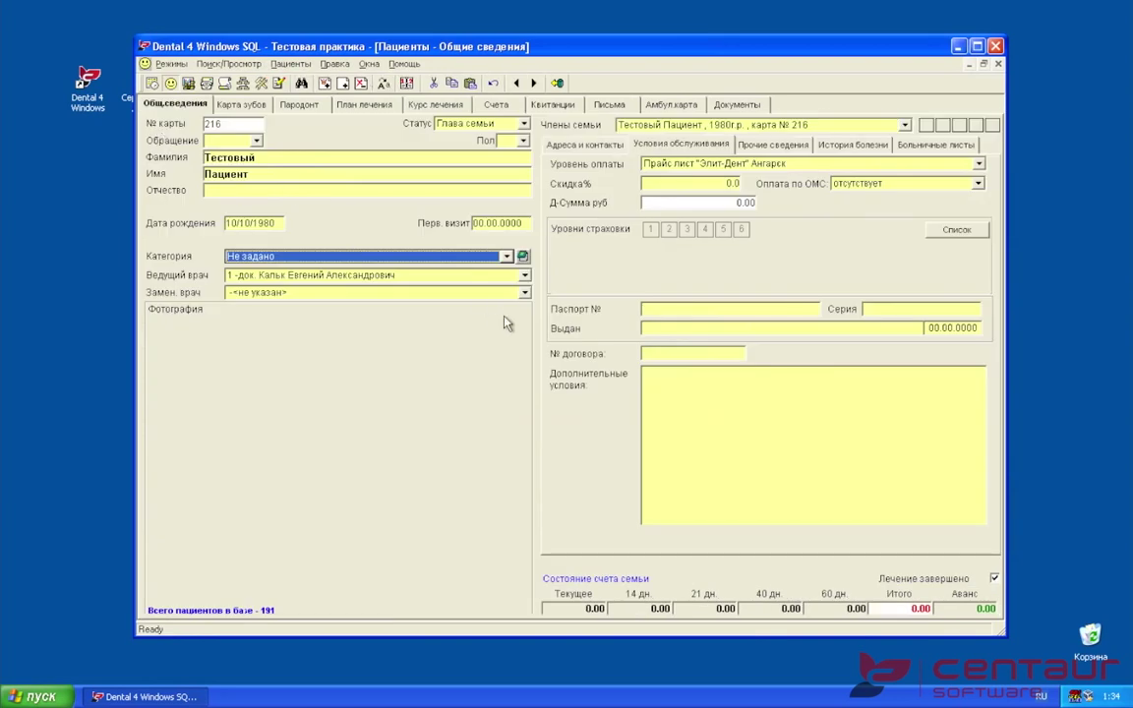